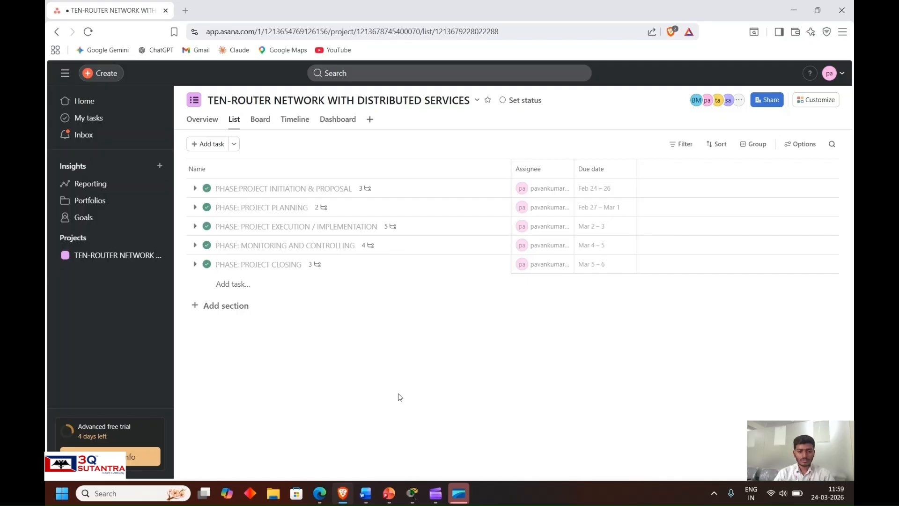
# - Review the subtasks of the Project Initiation & Proposal phase and open the Project Planning phase's details
pyautogui.click(432, 189)
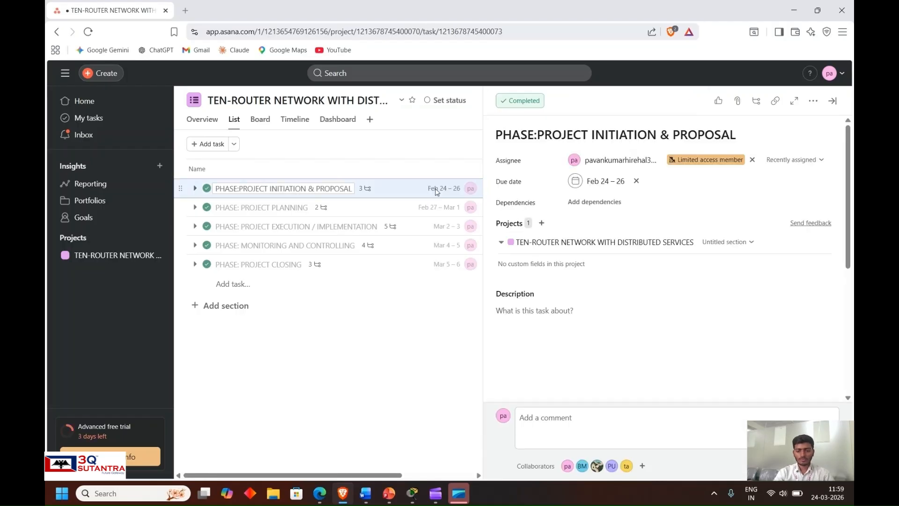
pyautogui.scroll(-4, 618, 300)
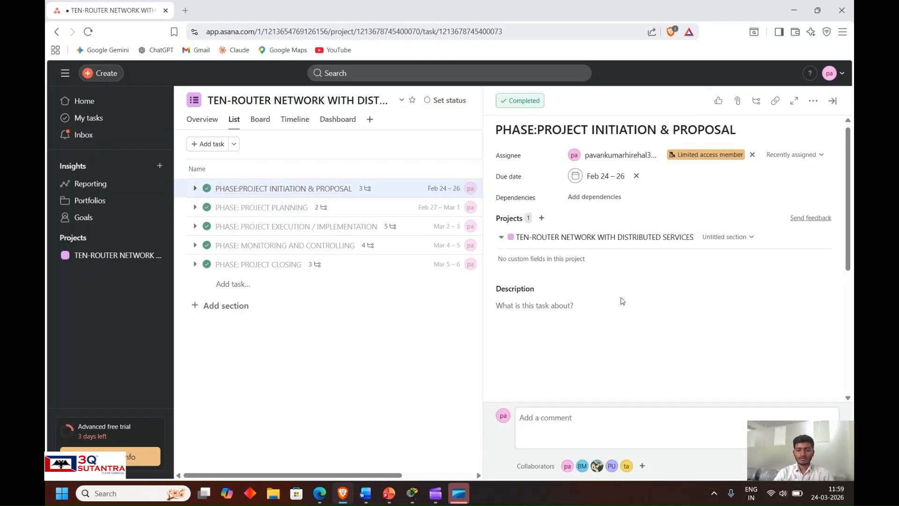
pyautogui.scroll(-1, 557, 313)
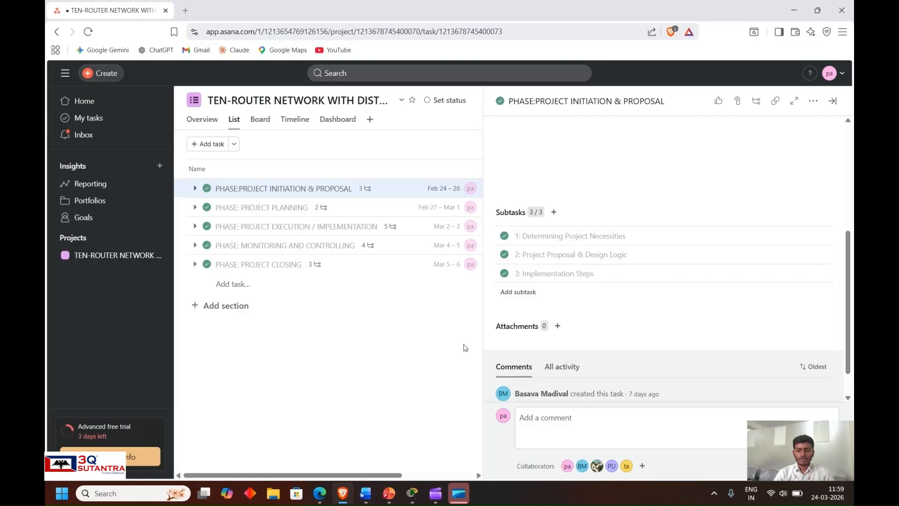
pyautogui.click(387, 213)
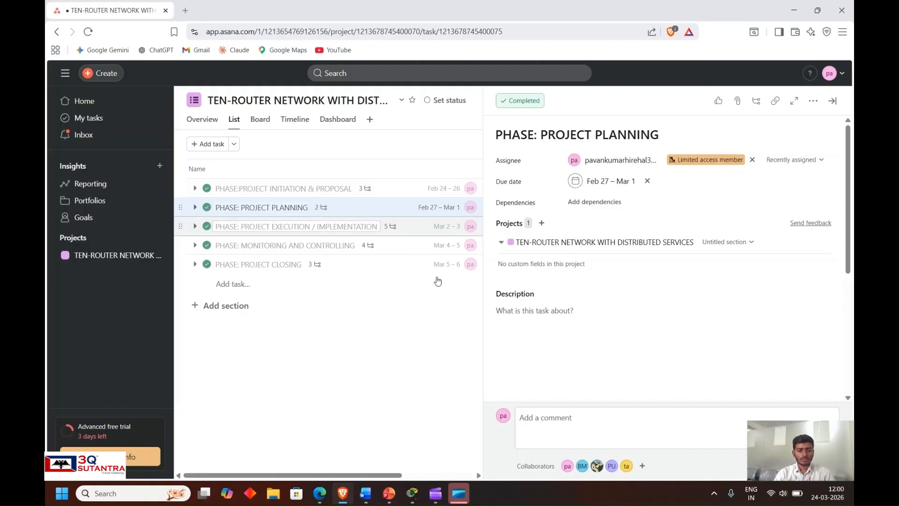
# - Open the Project Execution / Implementation phase and review its list of subtasks
pyautogui.click(402, 230)
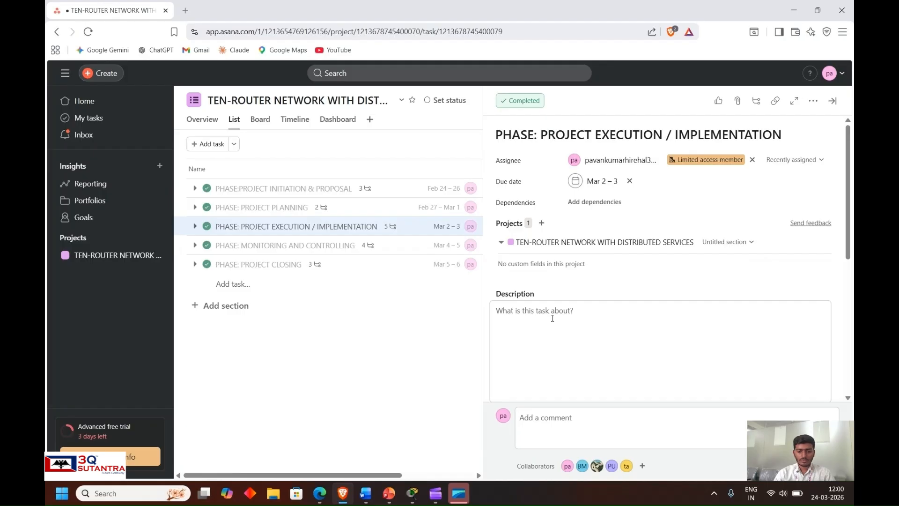
pyautogui.scroll(-3, 491, 349)
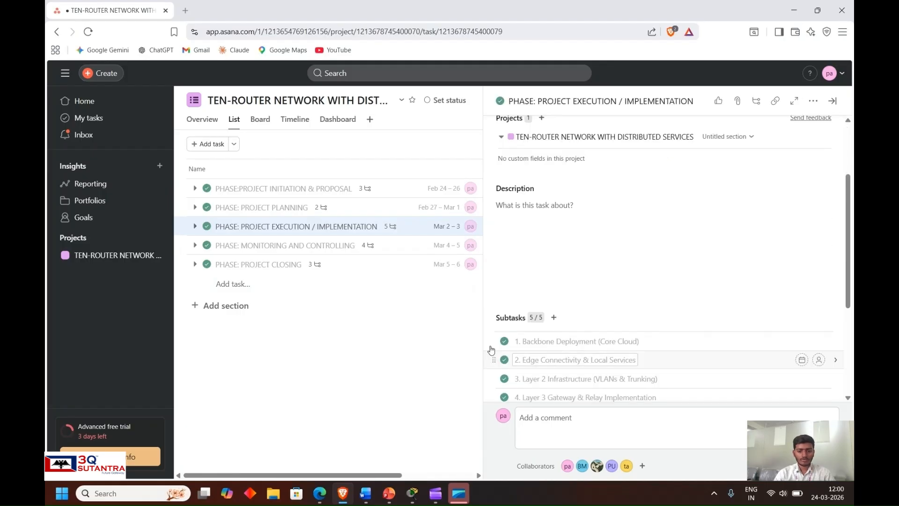
pyautogui.scroll(-3, 572, 307)
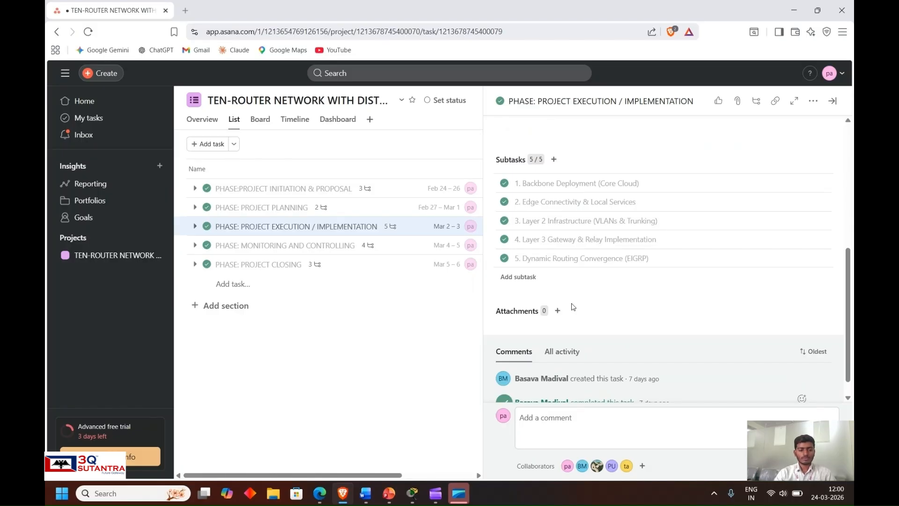
# - Review the subtasks of the Monitoring and Controlling phase and open the Project Closing phase
pyautogui.click(411, 249)
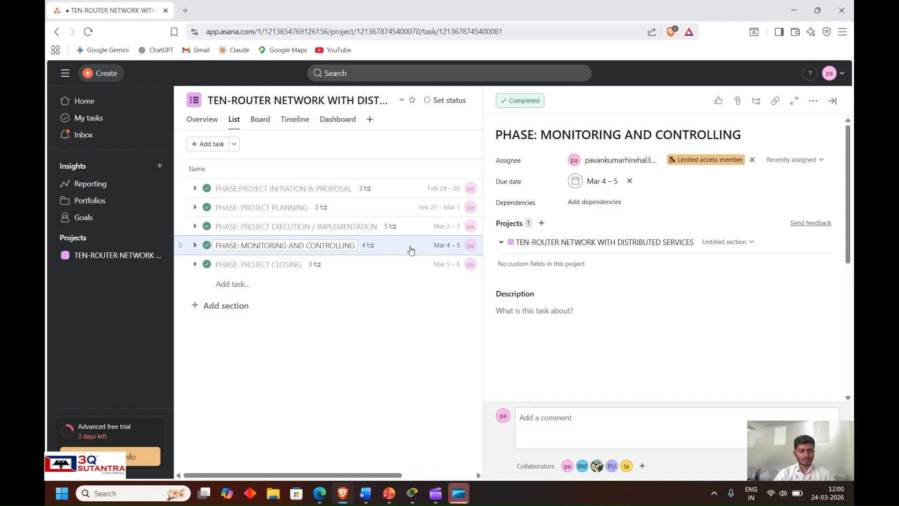
pyautogui.scroll(-5, 520, 332)
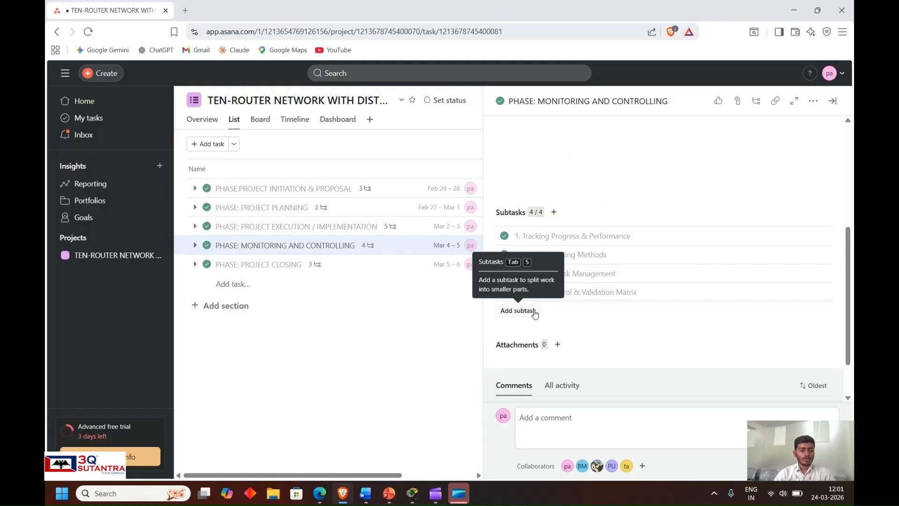
pyautogui.click(368, 275)
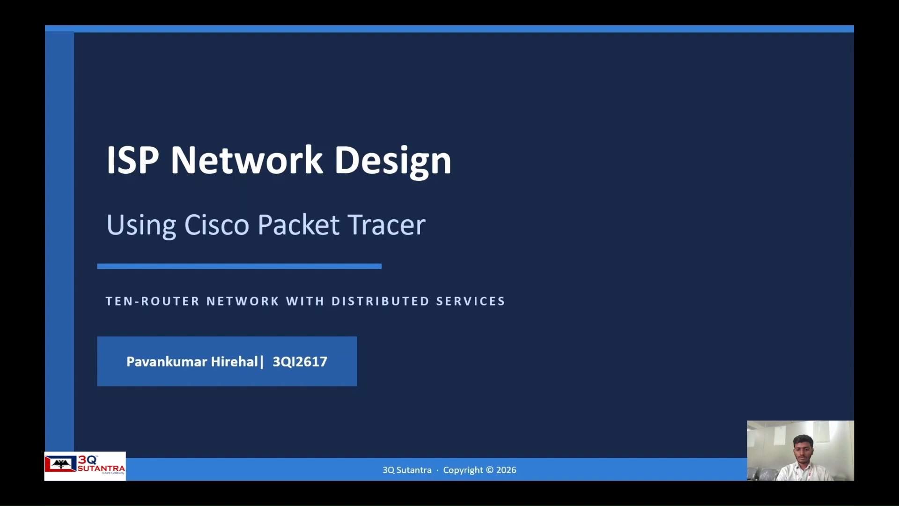
pyautogui.press('Right')
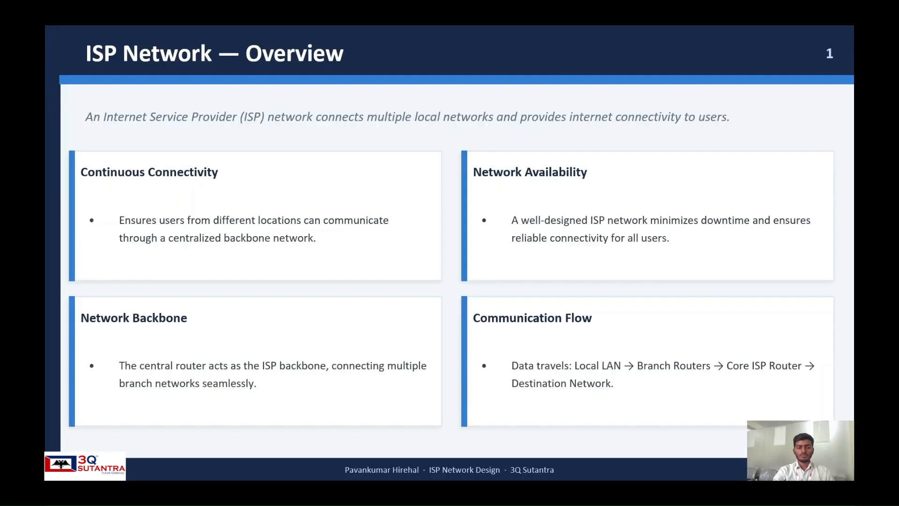
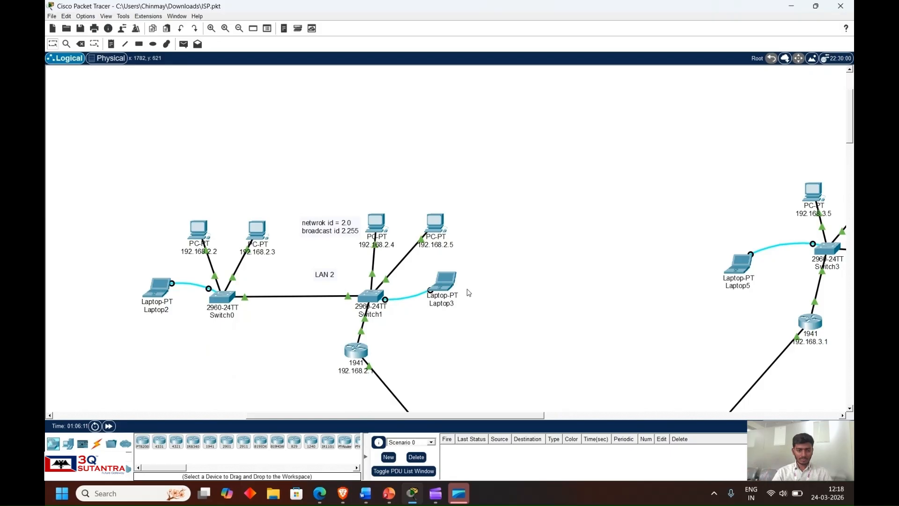
# - Examine the whole ISP topology, singling out the three interconnected core routers in the middle of the six LANs
pyautogui.scroll(-3, 466, 289)
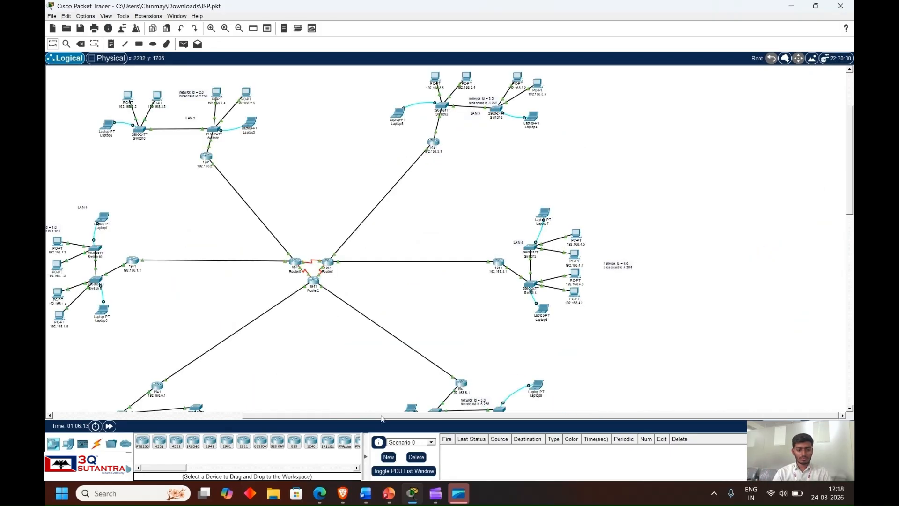
pyautogui.moveTo(393, 419); pyautogui.dragTo(313, 420)
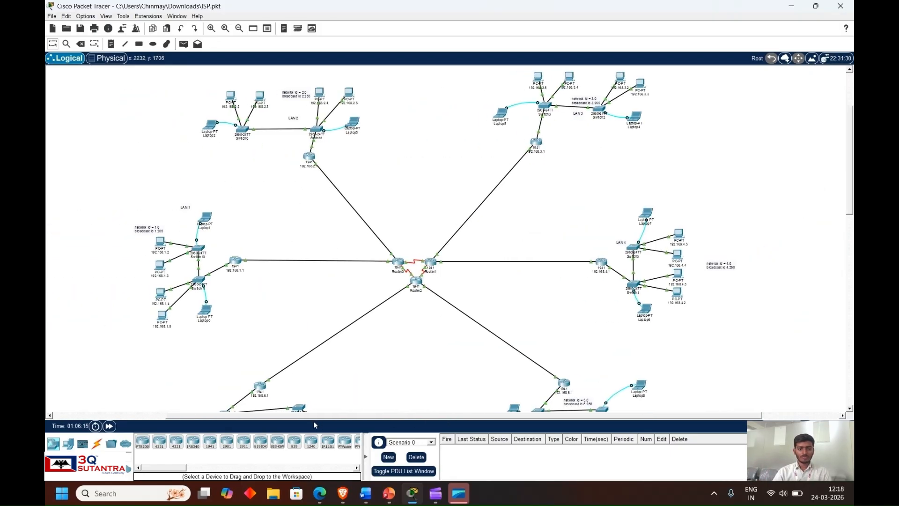
pyautogui.scroll(-3, 347, 360)
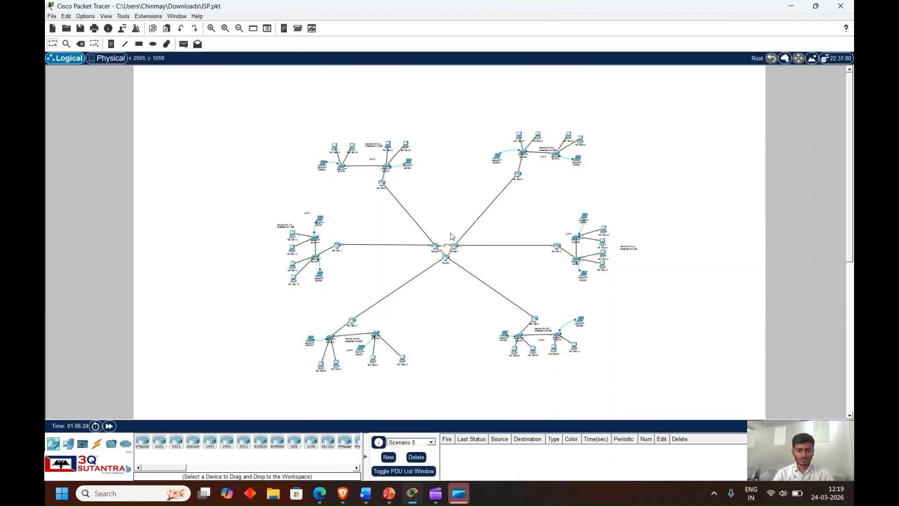
pyautogui.moveTo(414, 229); pyautogui.dragTo(485, 280)
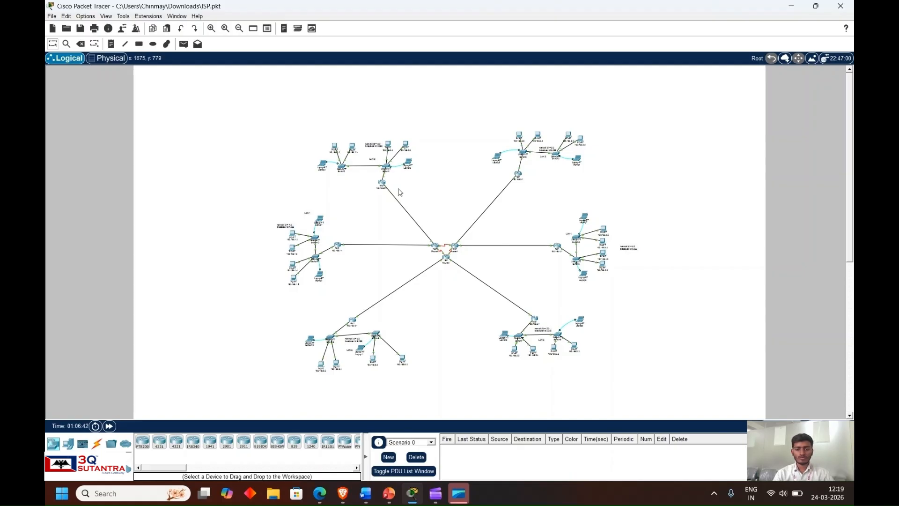
pyautogui.moveTo(382, 185)
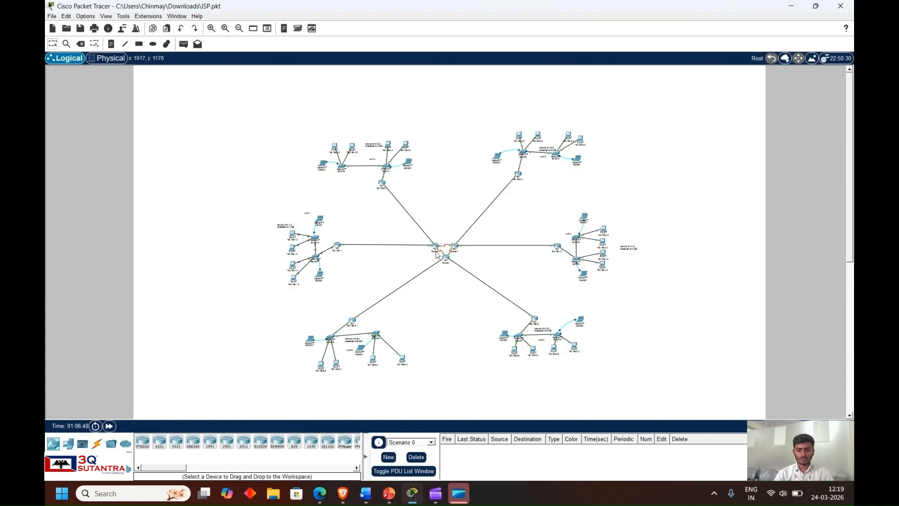
# - Open the command line of Router0 and enter privileged EXEC mode with en
pyautogui.click(435, 244)
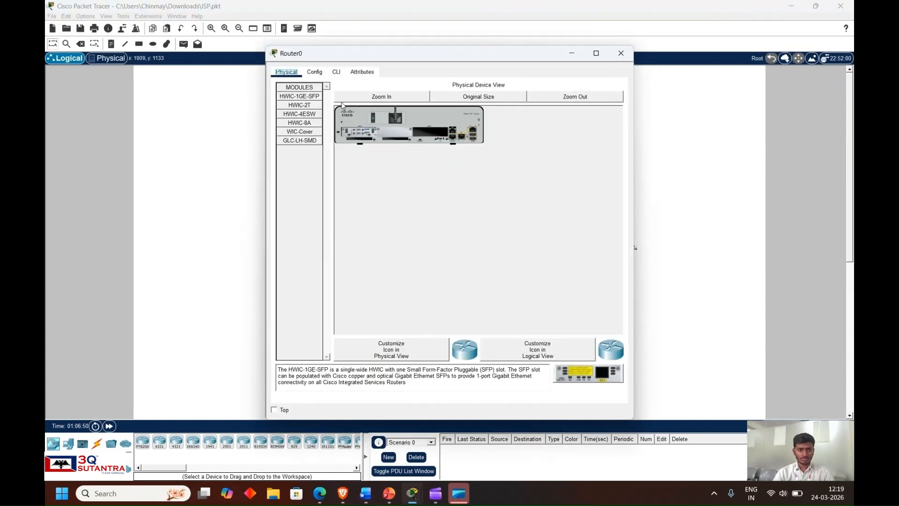
pyautogui.click(339, 72)
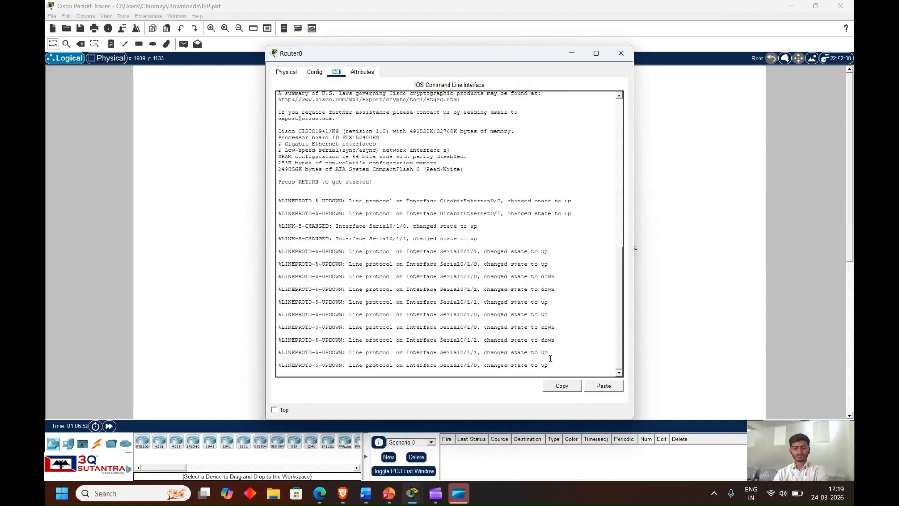
pyautogui.press('Return')
pyautogui.press('Return')
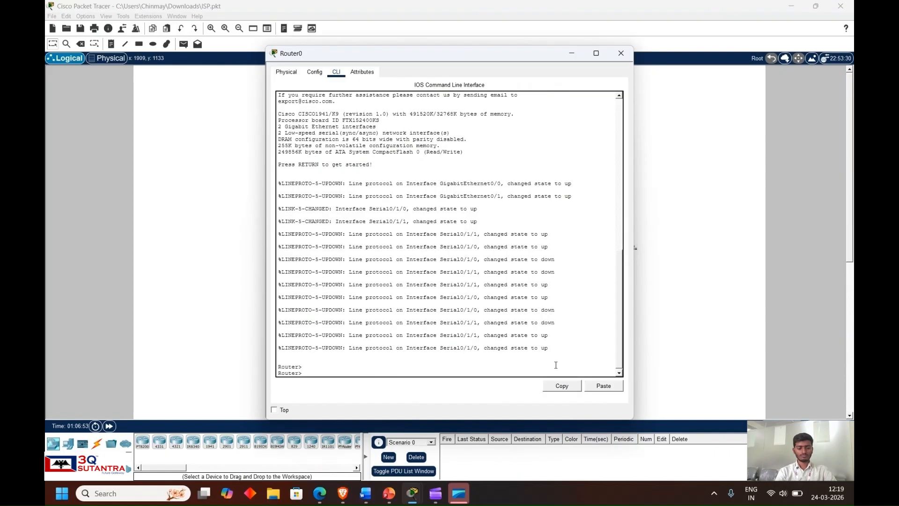
pyautogui.write('en')
pyautogui.press('Return')
pyautogui.write('conf')
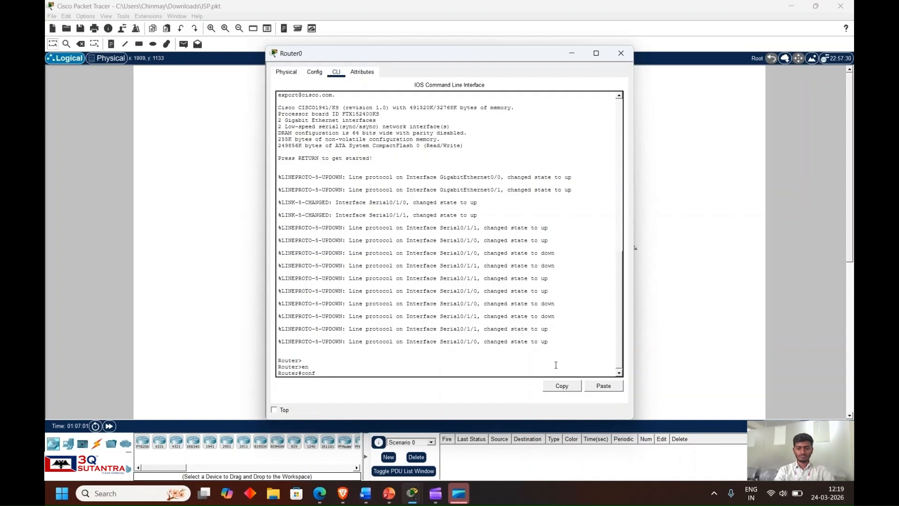
pyautogui.press('BackSpace')
pyautogui.press('BackSpace')
pyautogui.press('BackSpace')
pyautogui.press('BackSpace')
# - List Router0's interfaces and their IP addresses with show ip interface brief
pyautogui.write('sh')
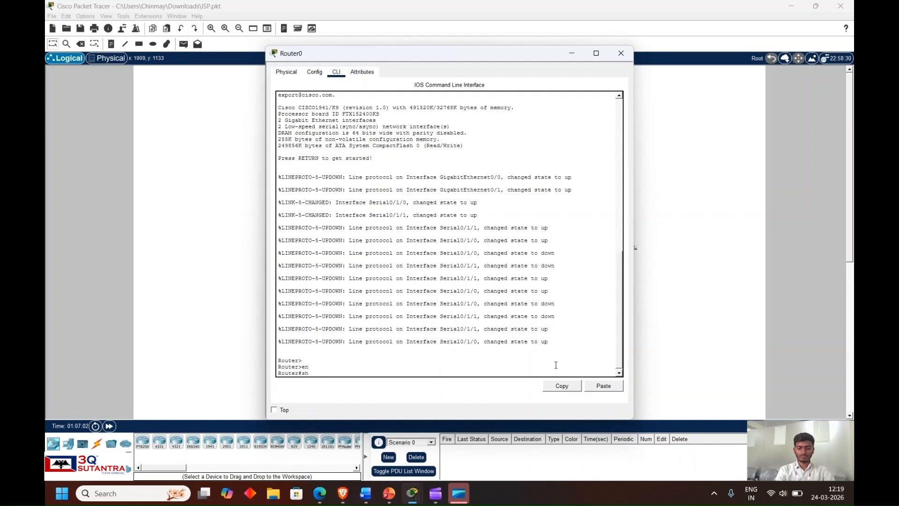
pyautogui.write('ow ip')
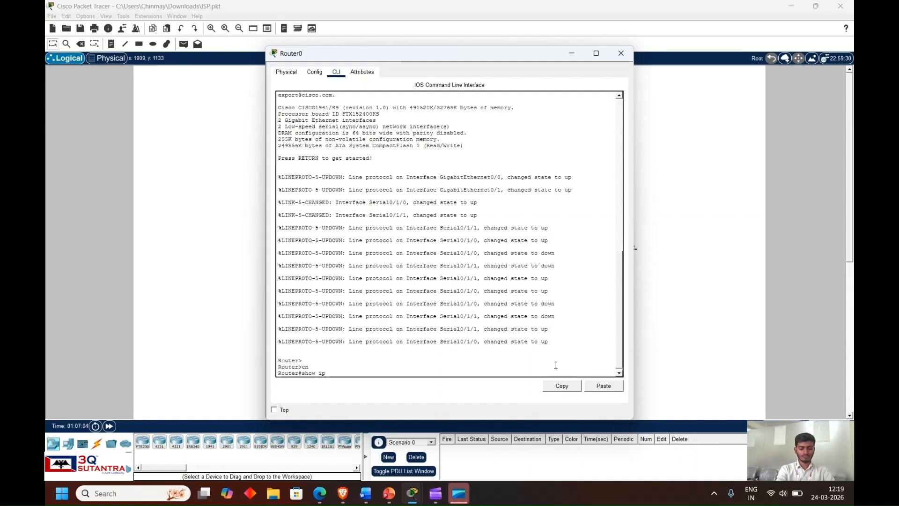
pyautogui.write(' interface ')
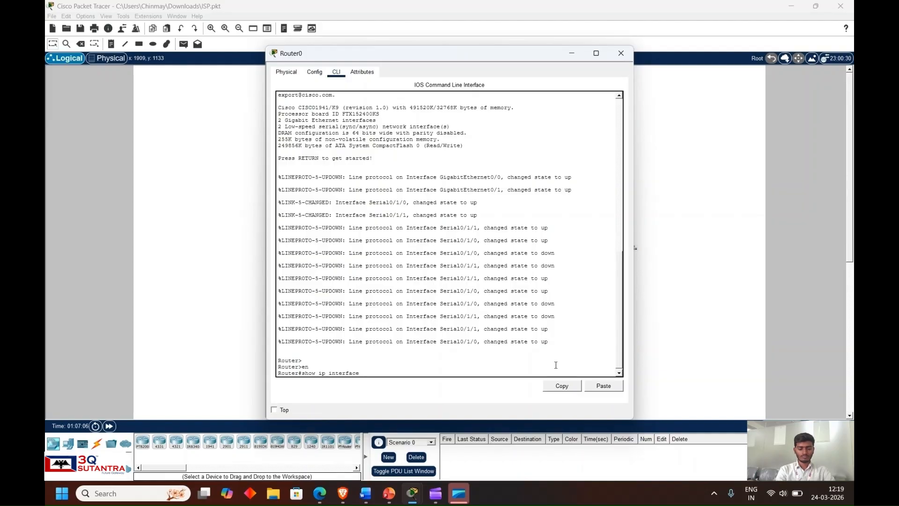
pyautogui.write('brief')
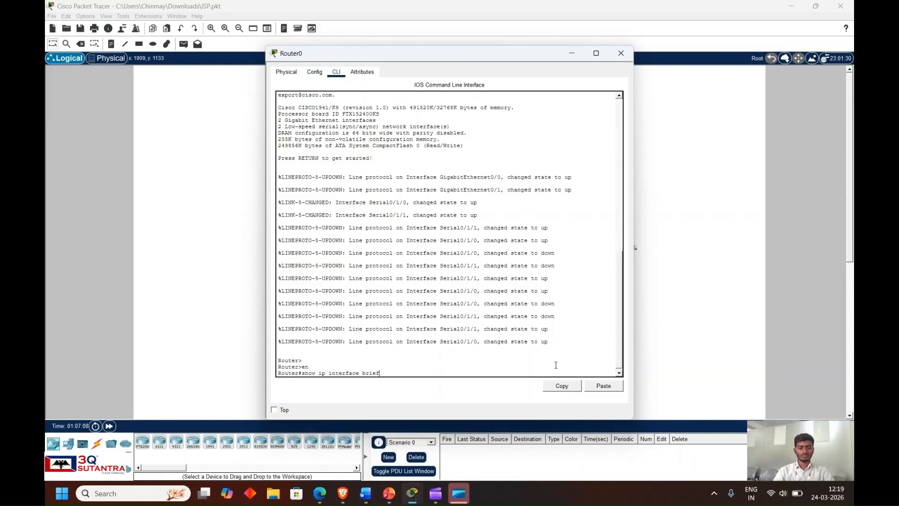
pyautogui.press('Return')
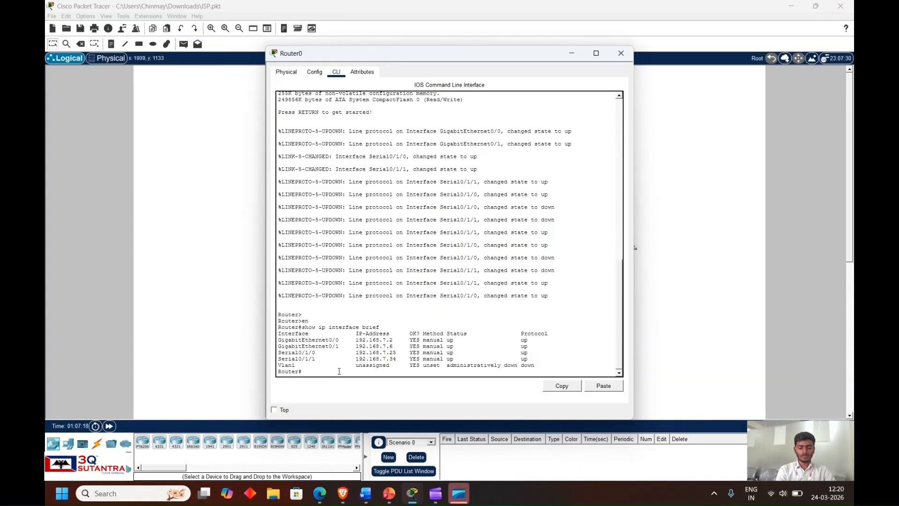
# - Display Router0's full routing table with show ip route and highlight its route entries for review
pyautogui.write('show ip')
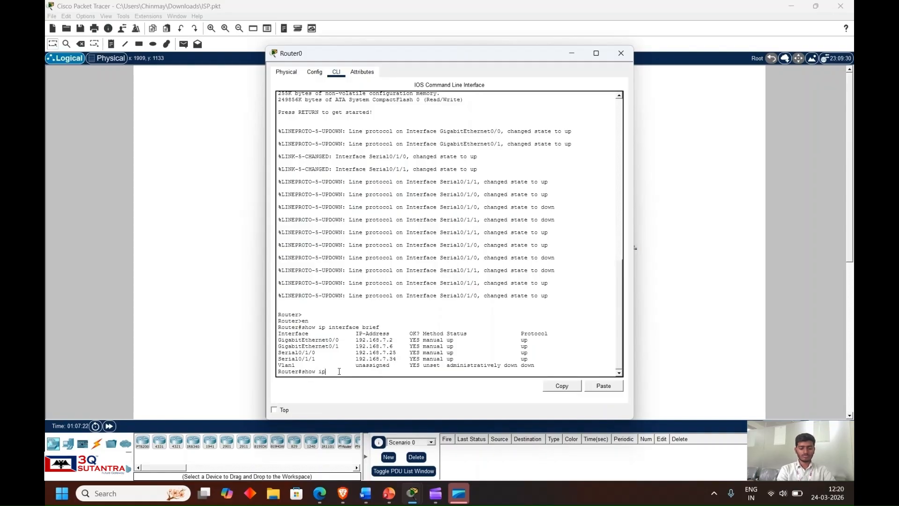
pyautogui.write(' route')
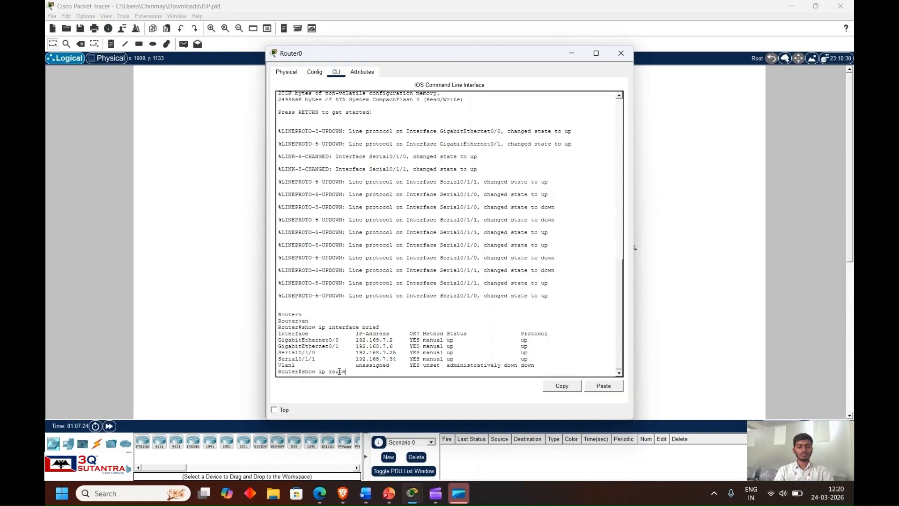
pyautogui.press('Return')
pyautogui.press('space')
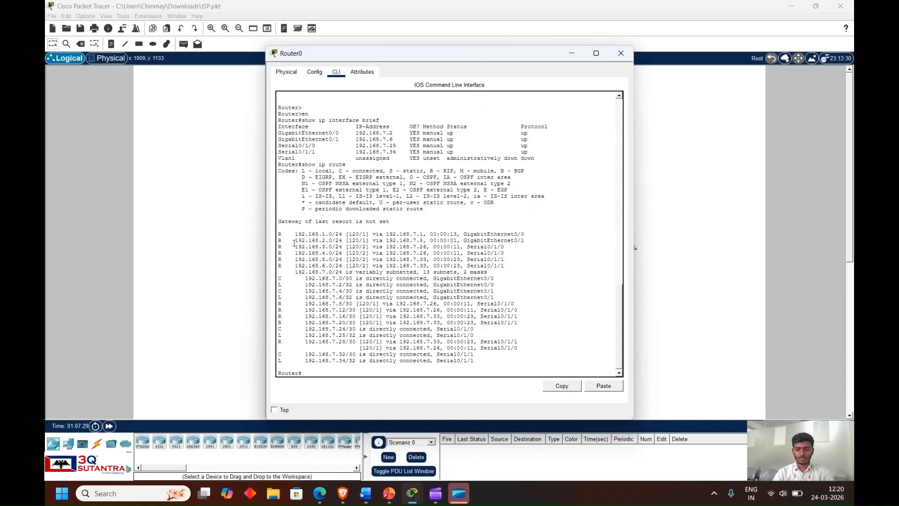
pyautogui.moveTo(291, 230); pyautogui.dragTo(472, 361)
pyautogui.click(363, 274)
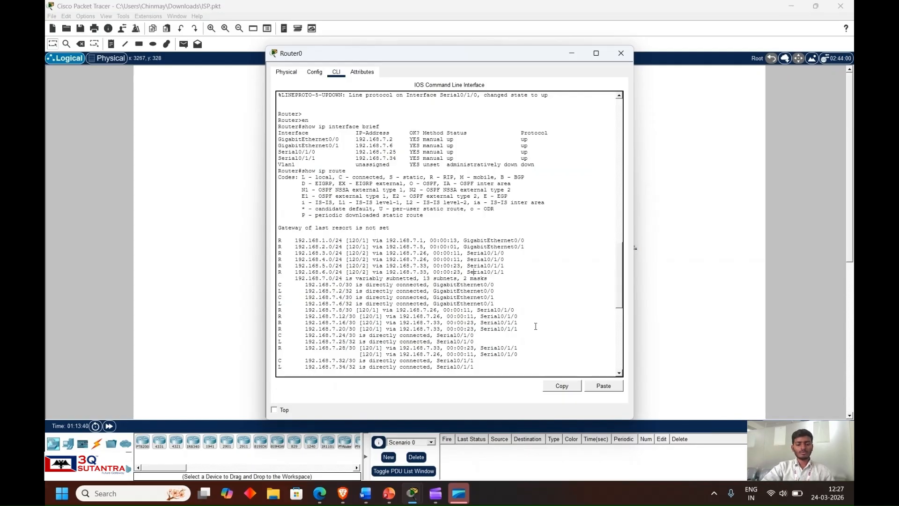
pyautogui.moveTo(491, 367); pyautogui.dragTo(281, 239)
pyautogui.click(375, 215)
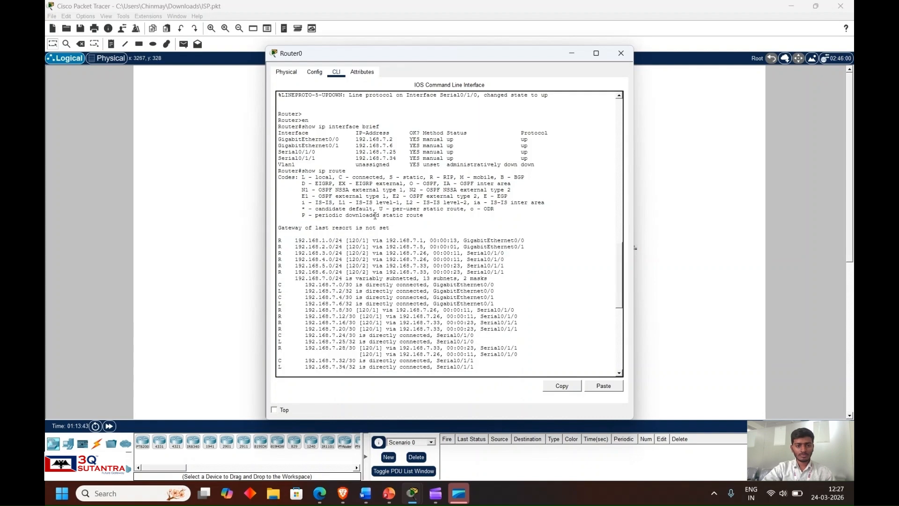
# - Highlight Router0's interface summary and its IP addresses for review, and close the router's window
pyautogui.moveTo(530, 167); pyautogui.dragTo(289, 124)
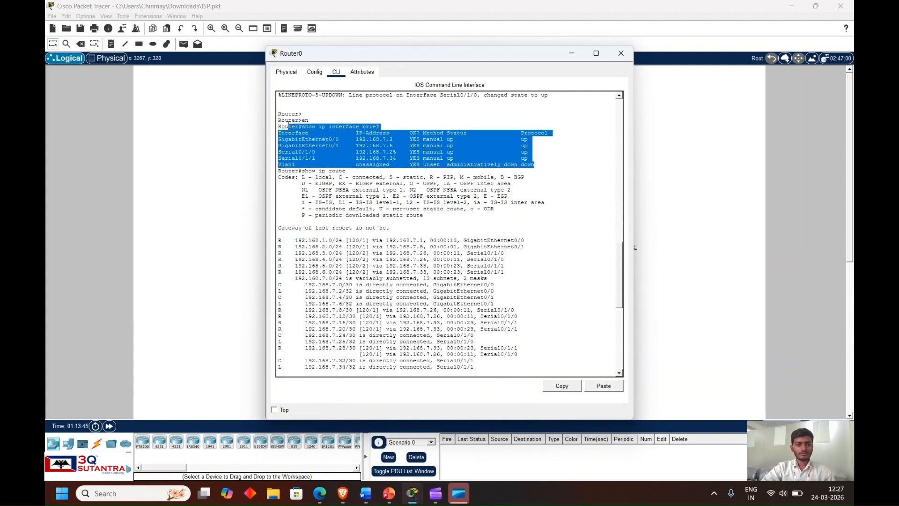
pyautogui.click(338, 165)
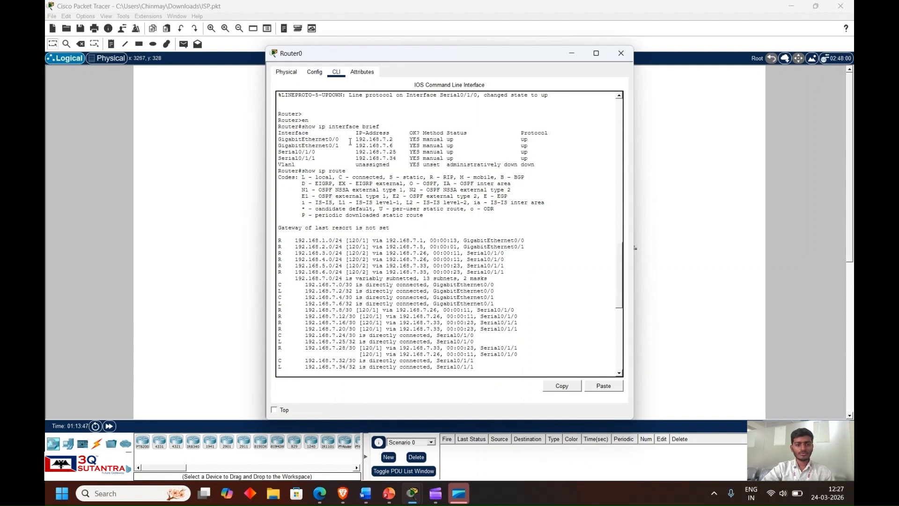
pyautogui.moveTo(400, 159); pyautogui.dragTo(278, 137)
pyautogui.click(409, 224)
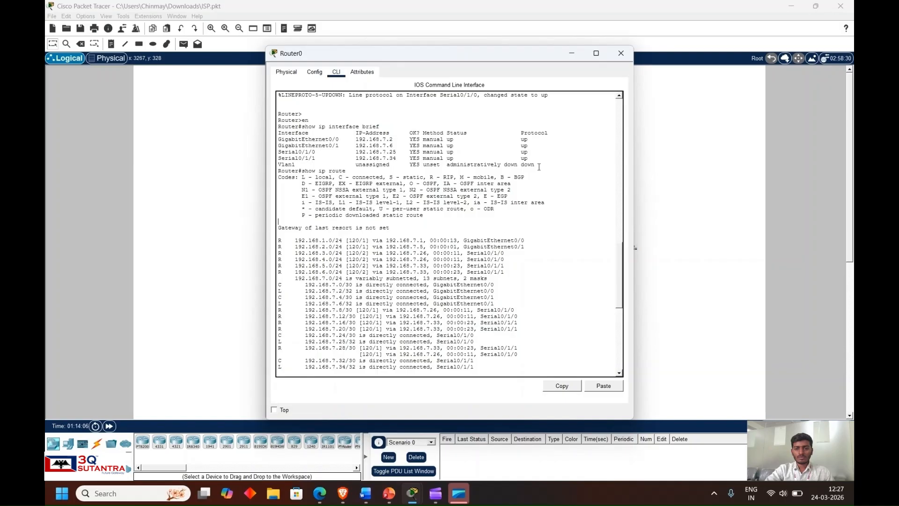
pyautogui.click(621, 53)
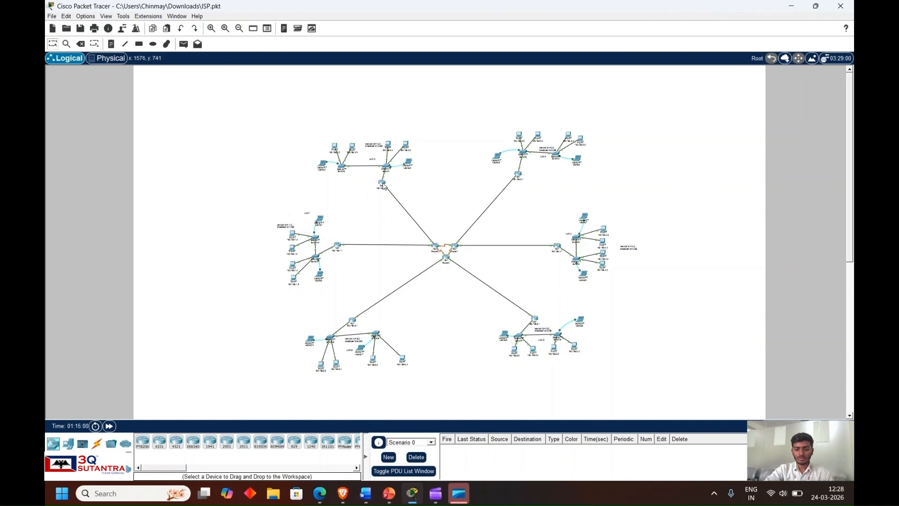
# - Open the LAN 2 router 192.168.2.1, review its existing show ip interface brief output, and close its window
pyautogui.click(383, 185)
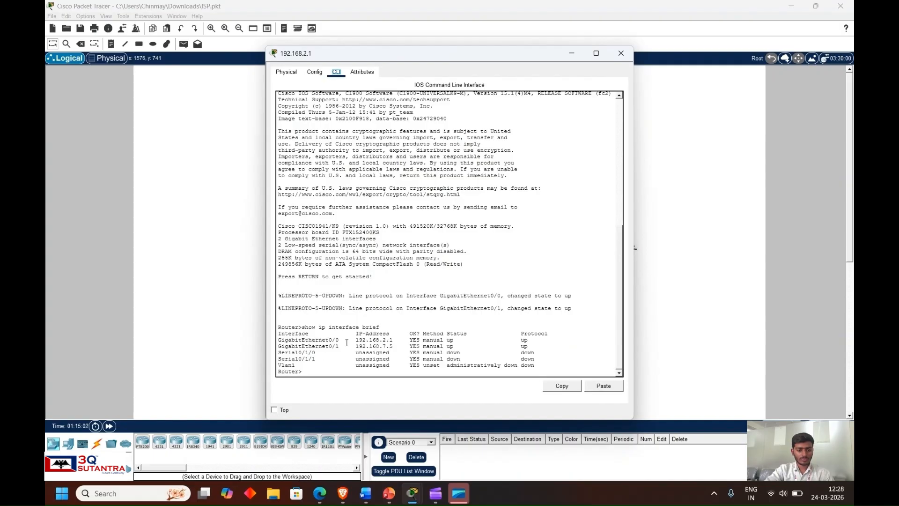
pyautogui.moveTo(302, 326); pyautogui.dragTo(384, 329)
pyautogui.click(353, 356)
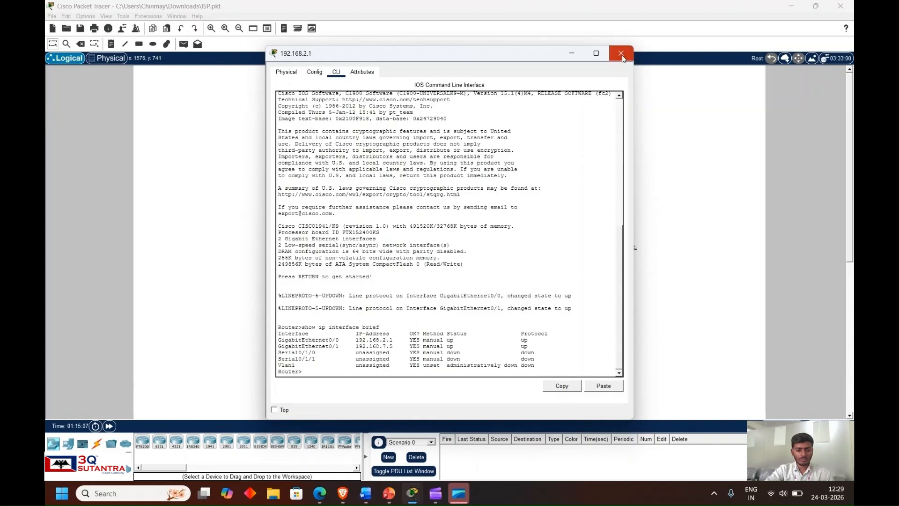
pyautogui.click(622, 55)
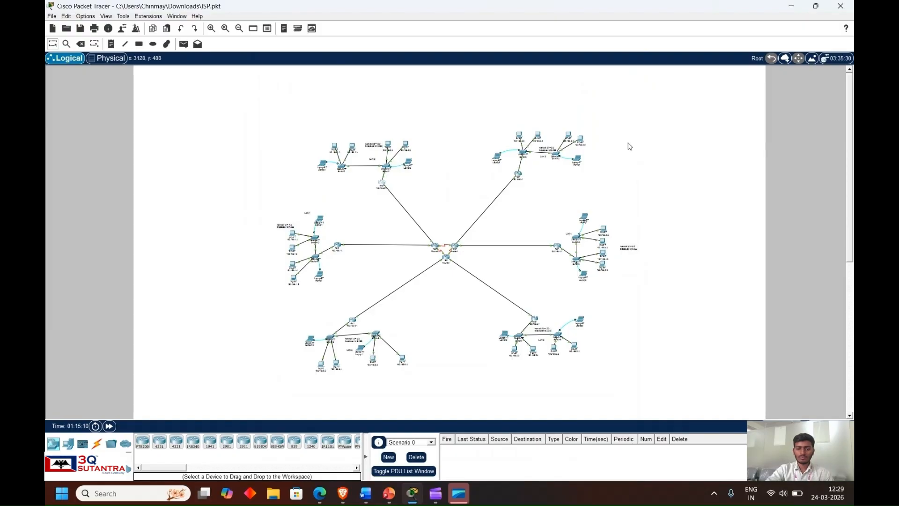
# - Reopen the 192.168.2.1 router's command line and try to run show running-config from user mode
pyautogui.click(382, 184)
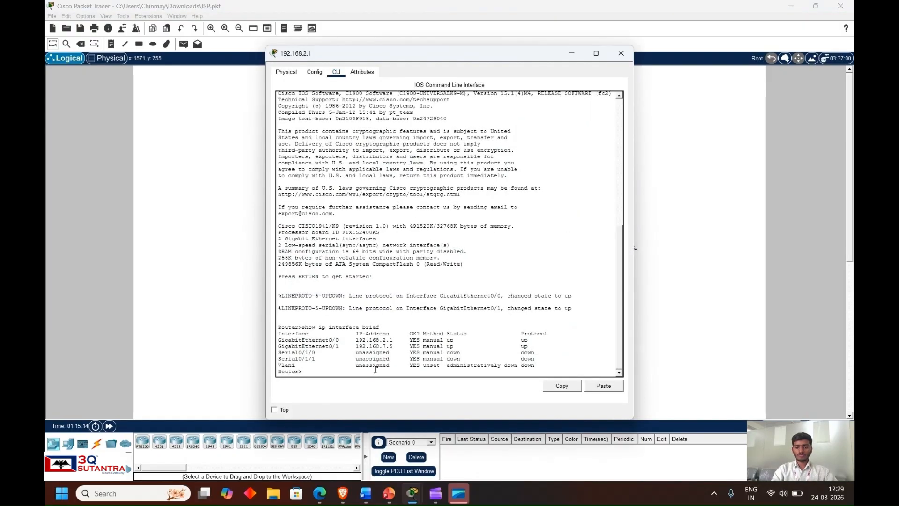
pyautogui.write('sho')
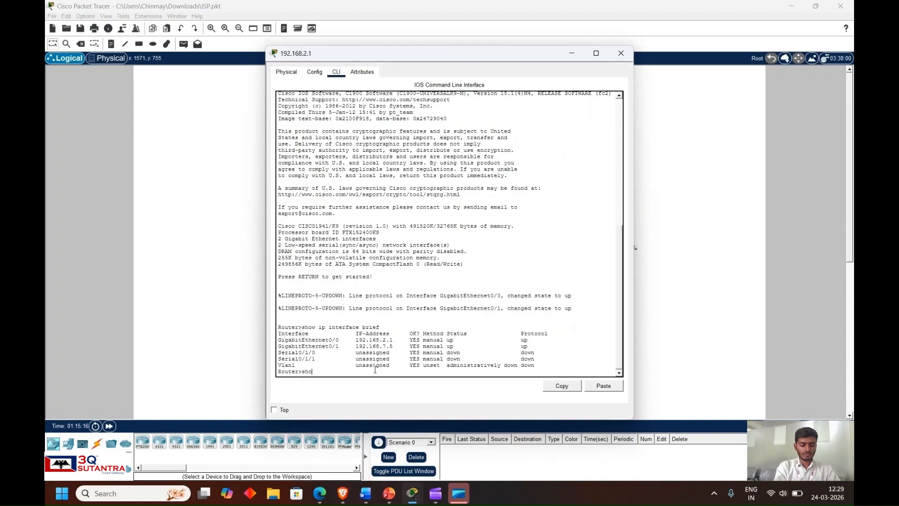
pyautogui.write('w running-config')
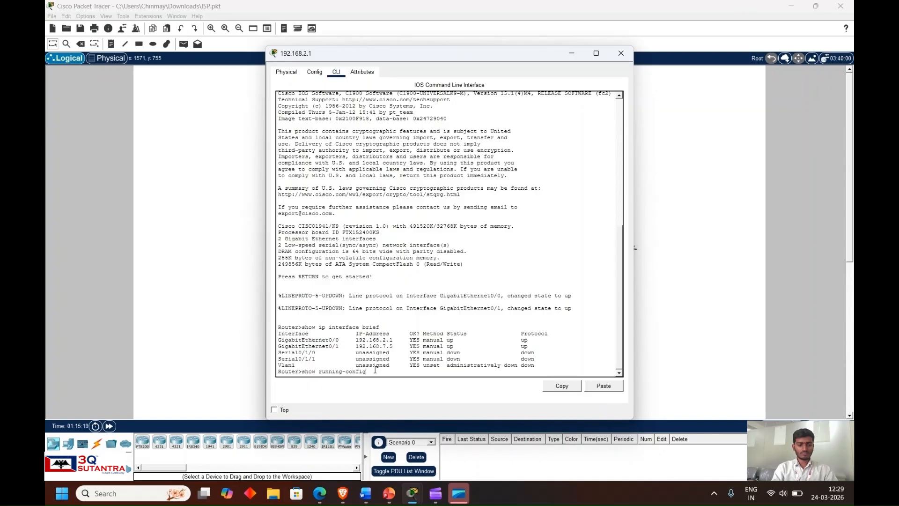
pyautogui.press('Return')
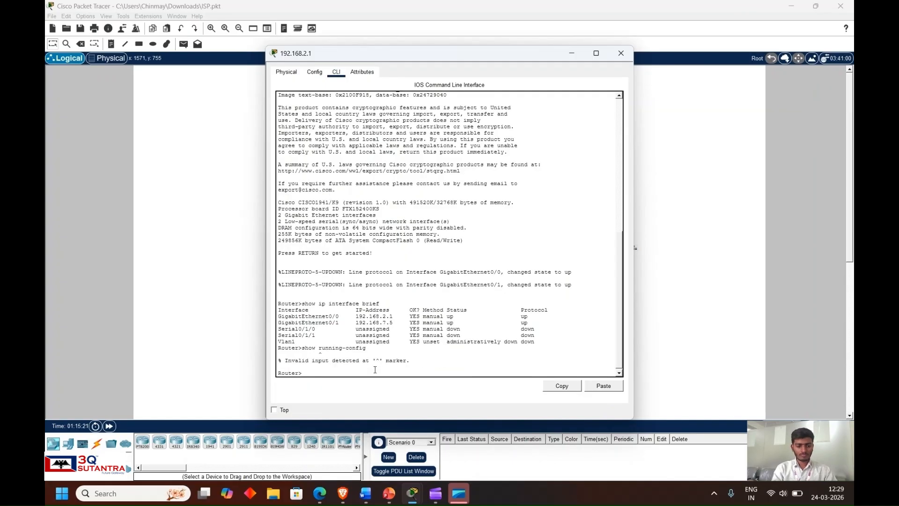
# - Clear the recalled command on the 192.168.2.1 router and enter privileged EXEC mode with en
pyautogui.press('Up')
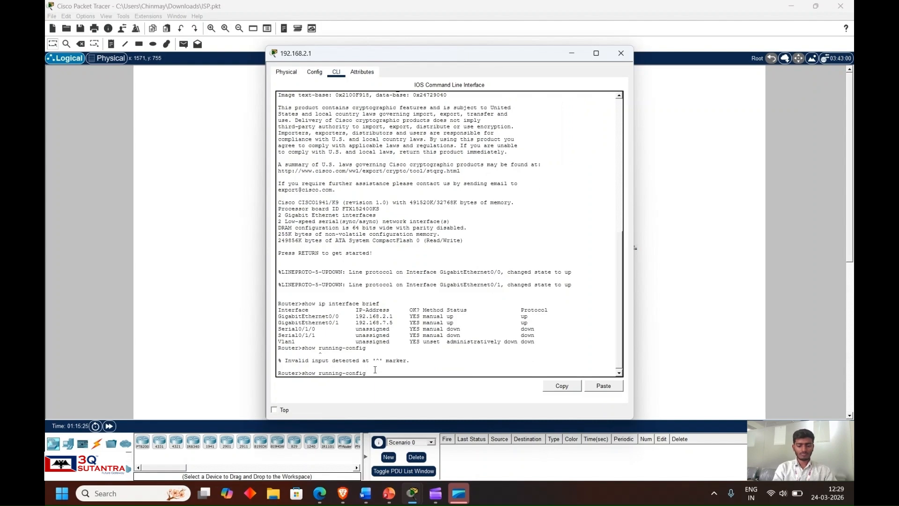
pyautogui.press('BackSpace')
pyautogui.press('BackSpace')
pyautogui.press('BackSpace')
pyautogui.press('BackSpace')
pyautogui.press('BackSpace')
pyautogui.press('BackSpace')
pyautogui.press('BackSpace')
pyautogui.press('BackSpace')
pyautogui.press('BackSpace')
pyautogui.press('BackSpace')
pyautogui.press('BackSpace')
pyautogui.press('BackSpace')
pyautogui.press('BackSpace')
pyautogui.press('BackSpace')
pyautogui.press('BackSpace')
pyautogui.press('BackSpace')
pyautogui.press('BackSpace')
pyautogui.press('BackSpace')
pyautogui.press('BackSpace')
pyautogui.write('en')
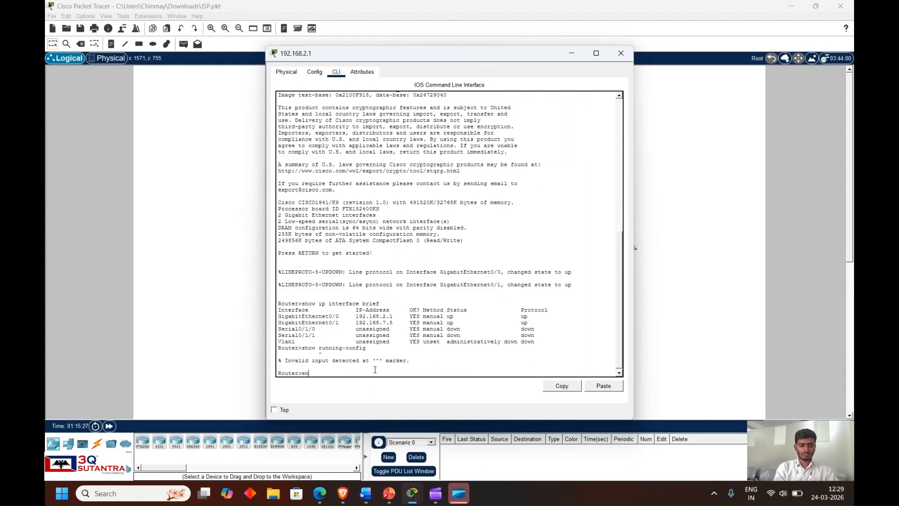
pyautogui.press('Return')
# - Display the LAN 2 router's complete configuration through to its end with show running-config
pyautogui.write('show ru')
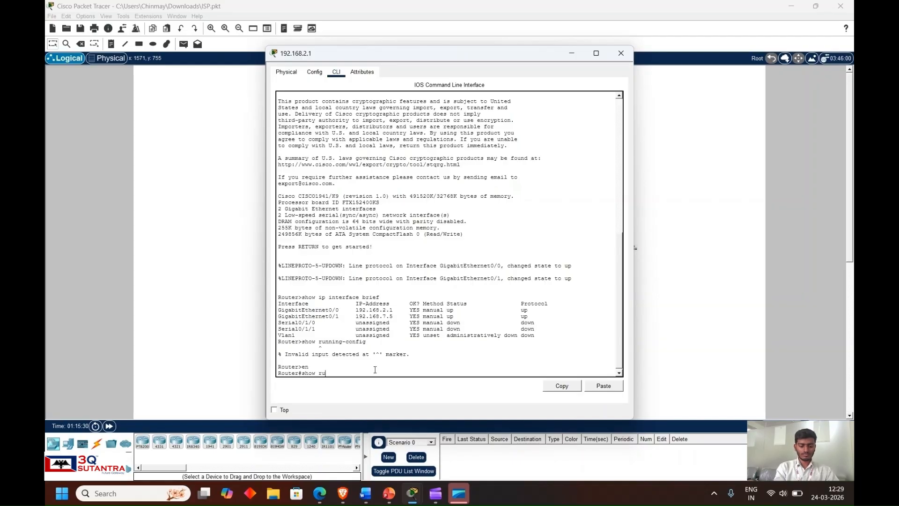
pyautogui.write('nning-config')
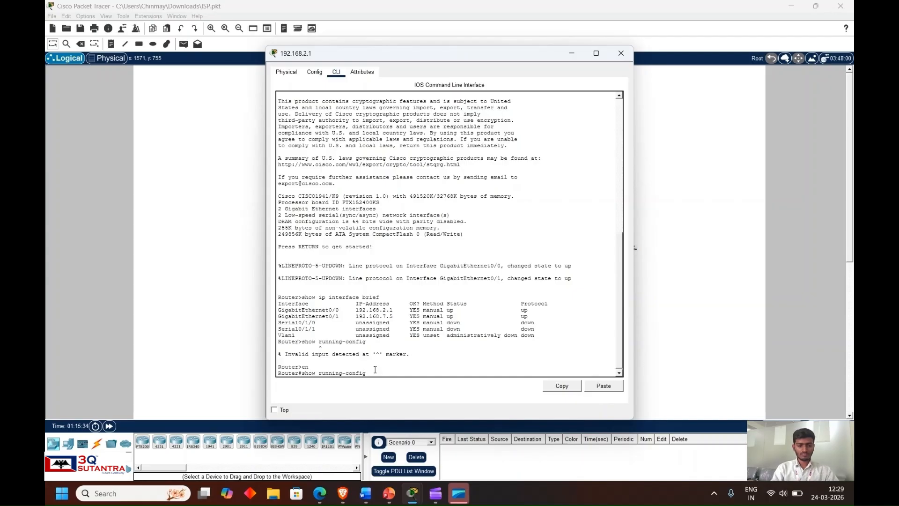
pyautogui.press('Return')
pyautogui.press('space')
pyautogui.press('space')
pyautogui.press('space')
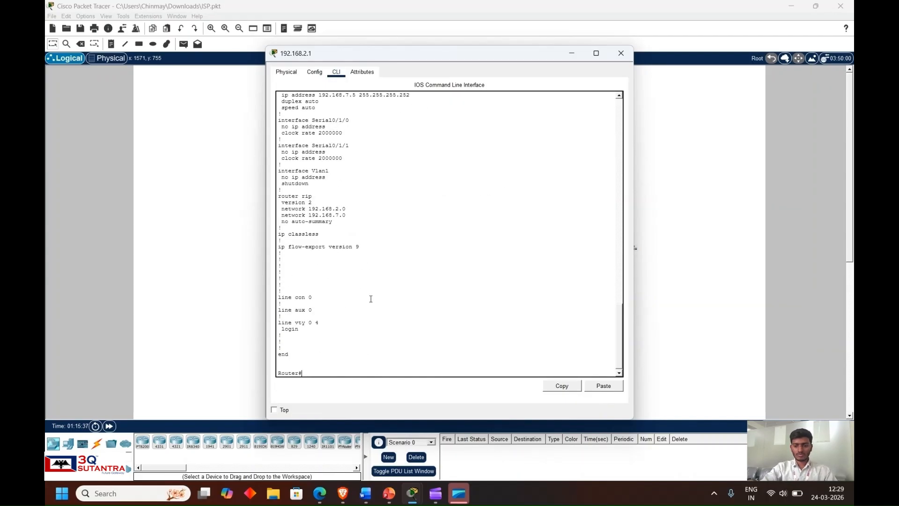
# - Review the interface and RIP sections of the LAN 2 router's running configuration, highlighting them, and close the router window
pyautogui.scroll(15, 370, 297)
pyautogui.scroll(10, 383, 291)
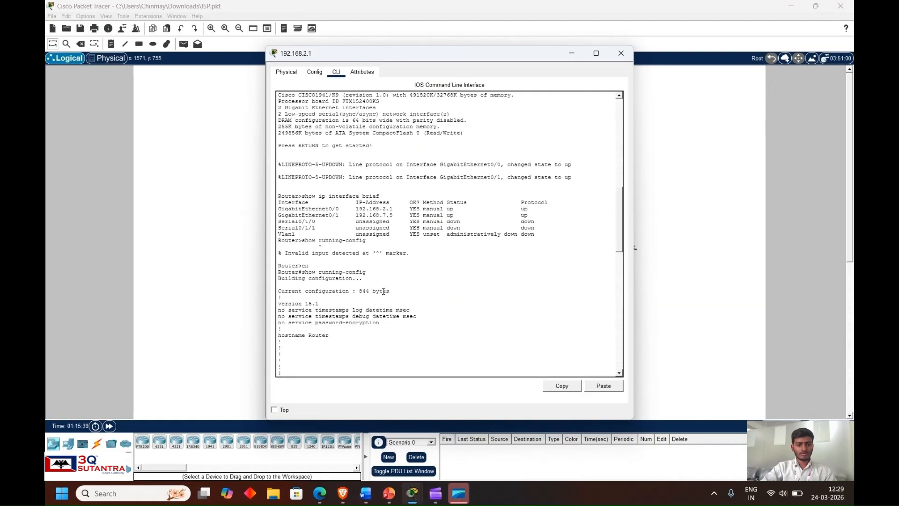
pyautogui.scroll(-15, 389, 337)
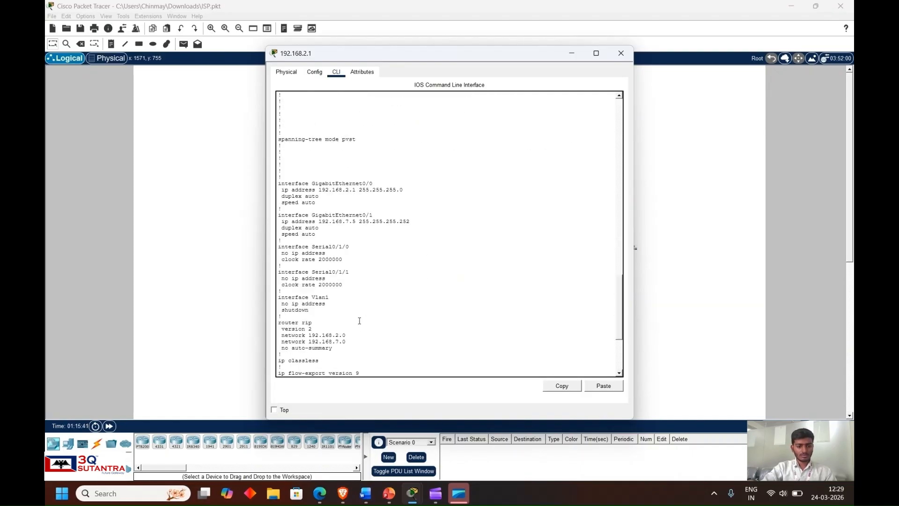
pyautogui.moveTo(368, 340); pyautogui.dragTo(323, 171)
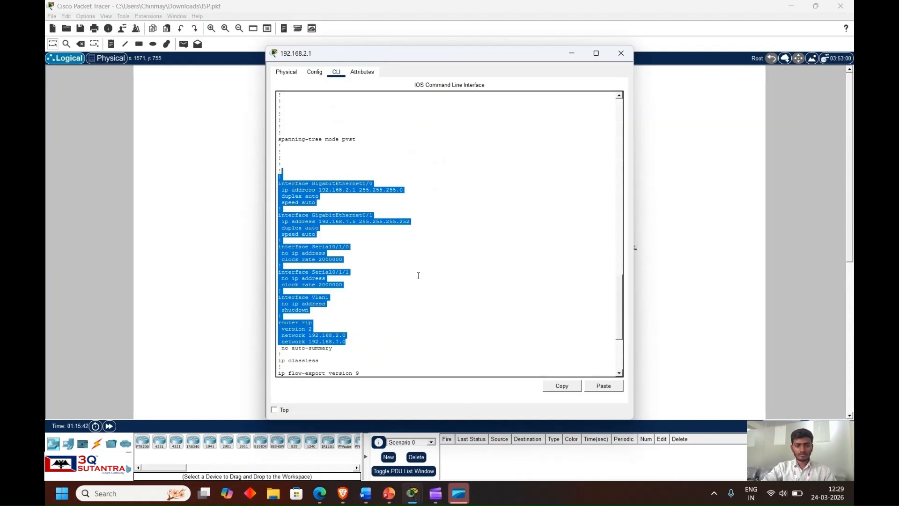
pyautogui.click(453, 302)
pyautogui.scroll(-7, 449, 305)
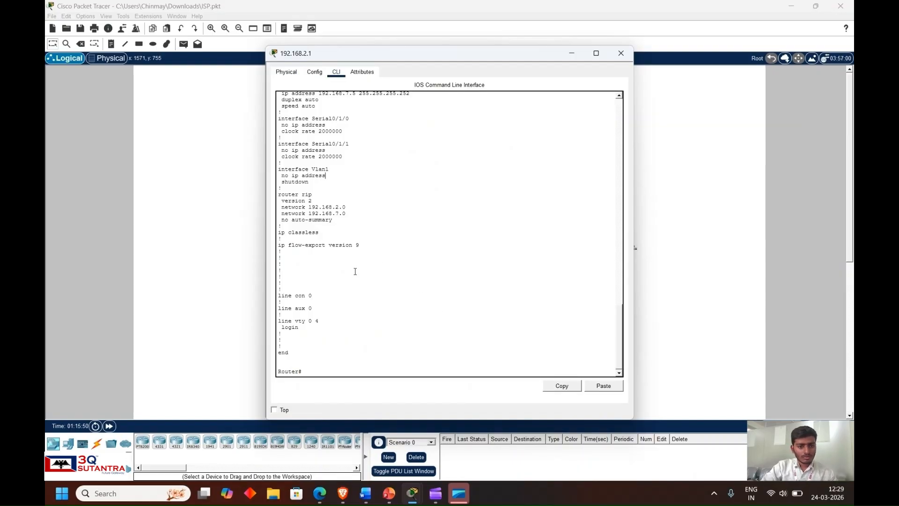
pyautogui.scroll(4, 355, 269)
pyautogui.scroll(-4, 357, 256)
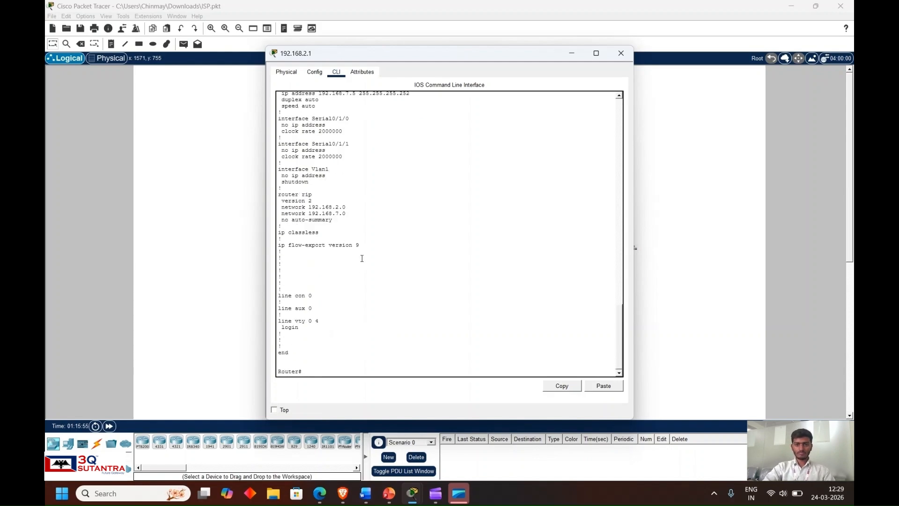
pyautogui.click(620, 53)
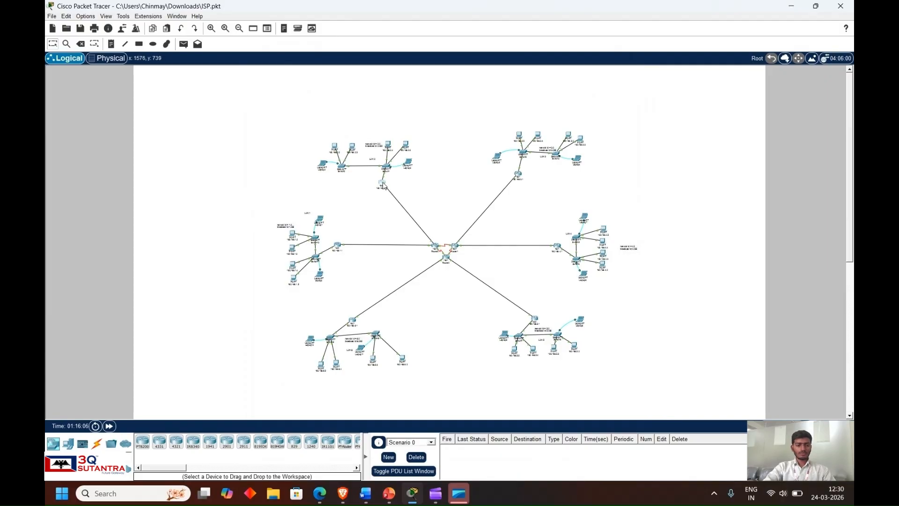
# - Reopen the LAN 2 router 192.168.2.1 and review the RIP version 2 network statements in its configuration
pyautogui.click(382, 183)
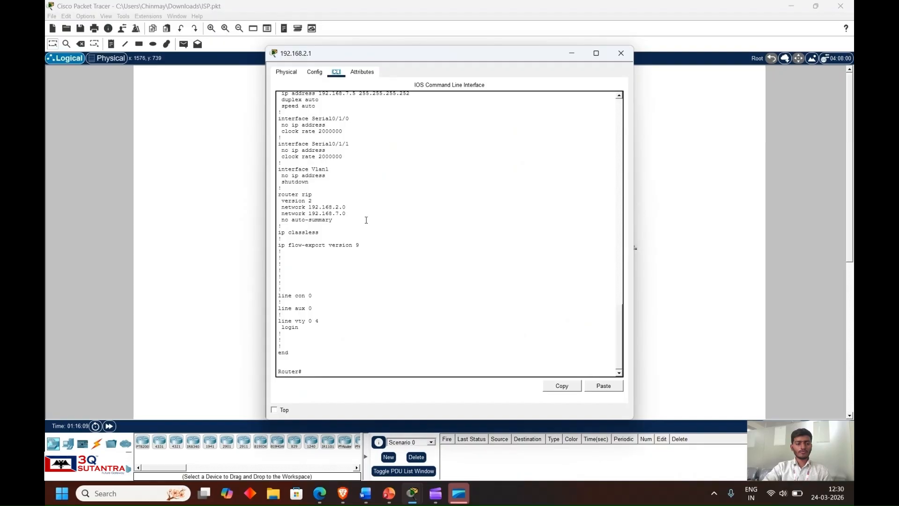
pyautogui.scroll(1, 355, 233)
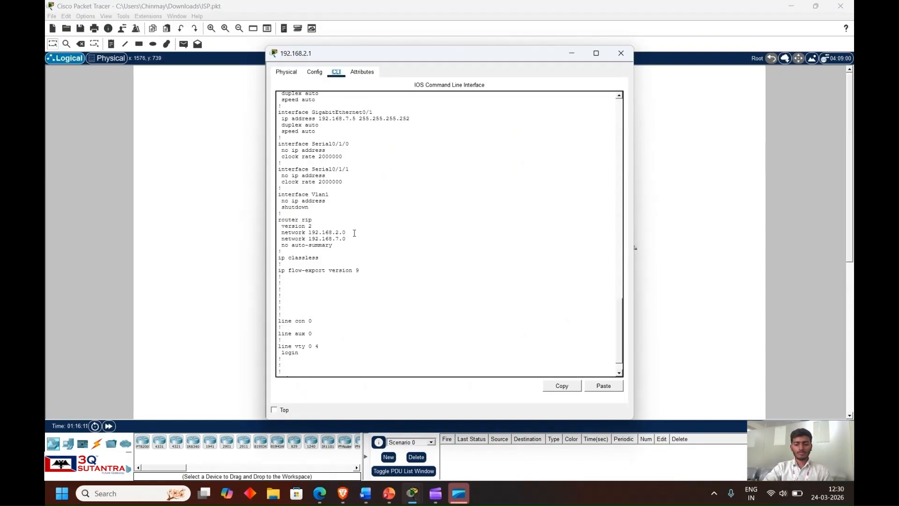
pyautogui.scroll(-1, 354, 233)
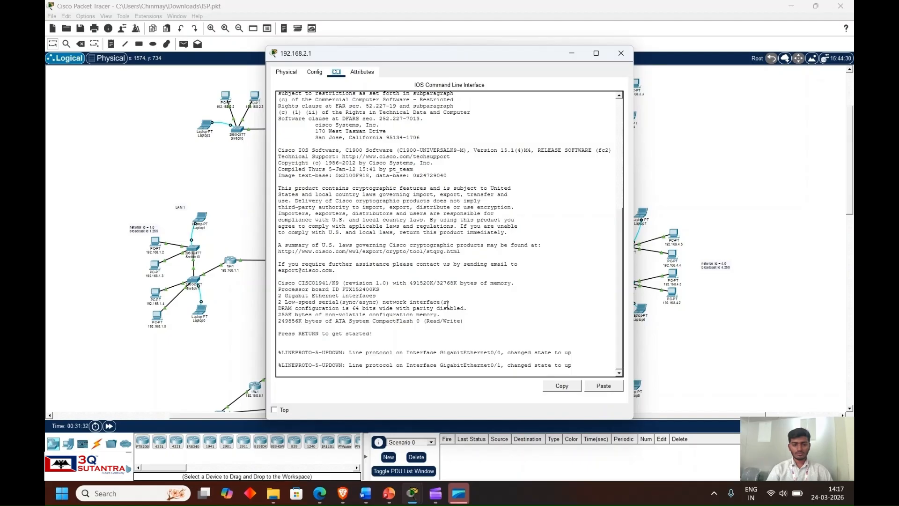
# - Bring up the user prompt on the 192.168.2.1 router's command line and close the router window
pyautogui.click(530, 332)
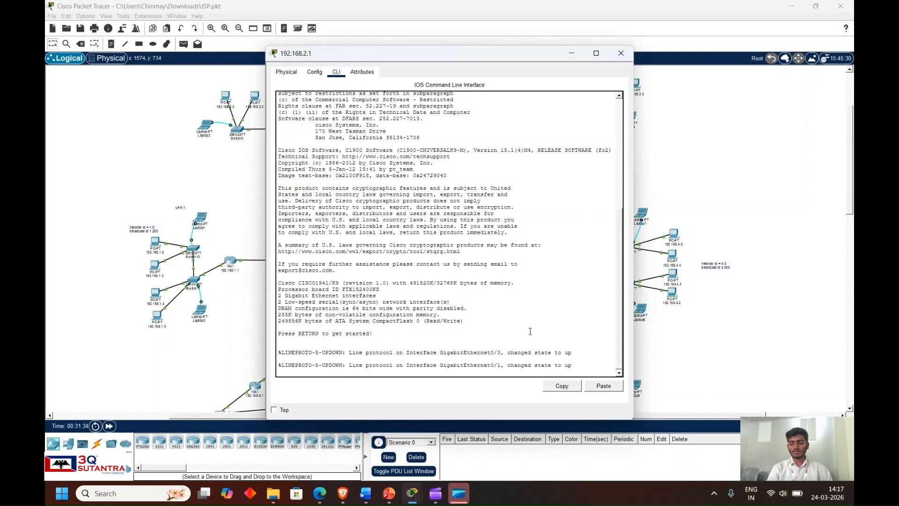
pyautogui.press('Return')
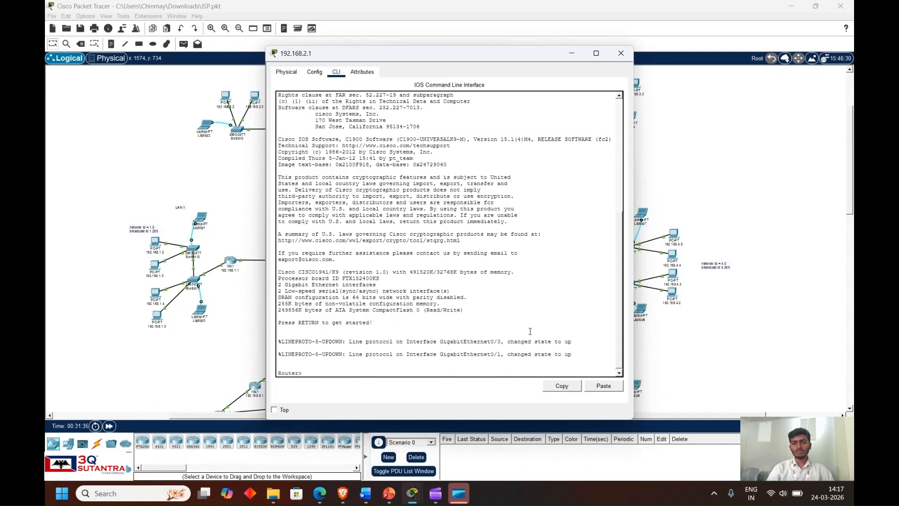
pyautogui.click(620, 53)
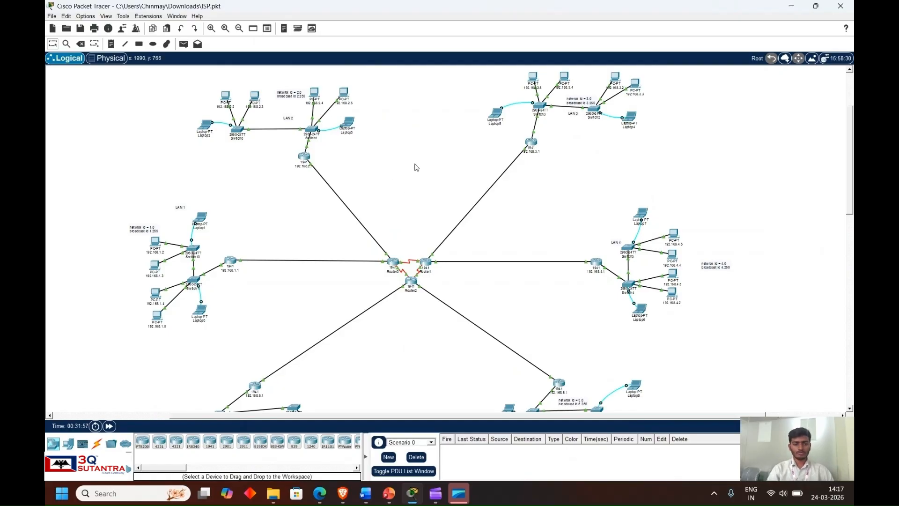
# - Inspect the address details of PC 192.168.2.3 in LAN 2 and PC 192.168.5.4 in LAN 5 on the topology
pyautogui.scroll(-5, 424, 194)
pyautogui.scroll(5, 424, 194)
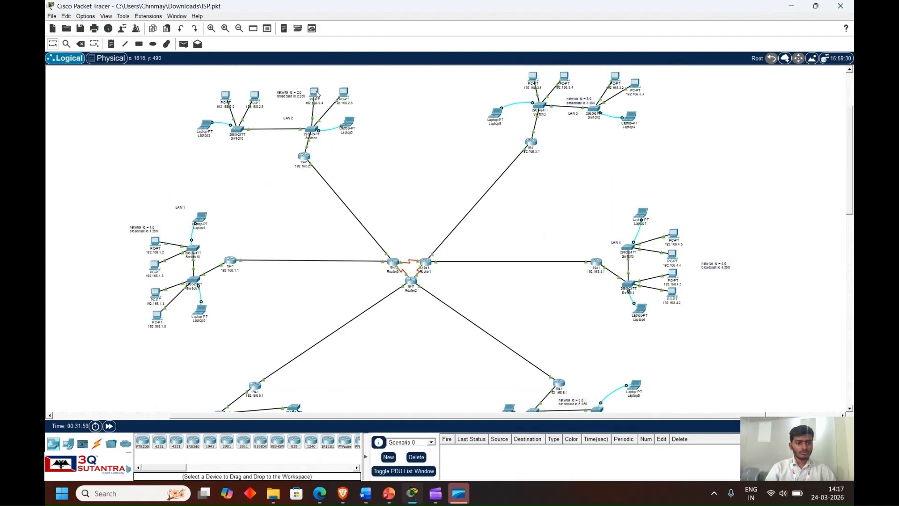
pyautogui.moveTo(255, 98)
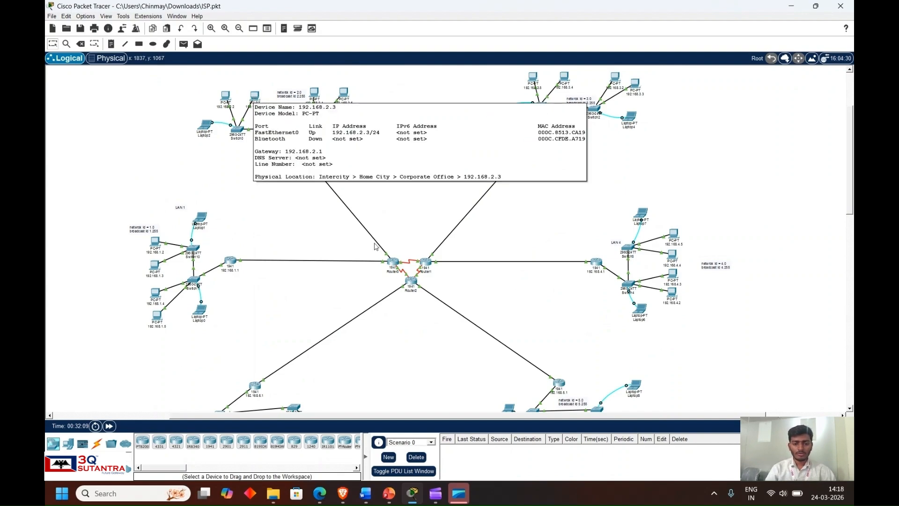
pyautogui.scroll(-3, 518, 316)
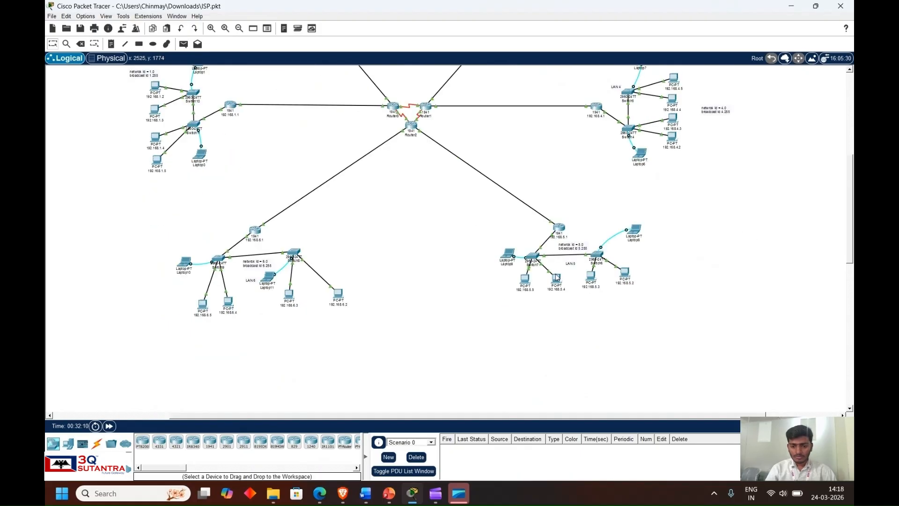
pyautogui.moveTo(557, 278)
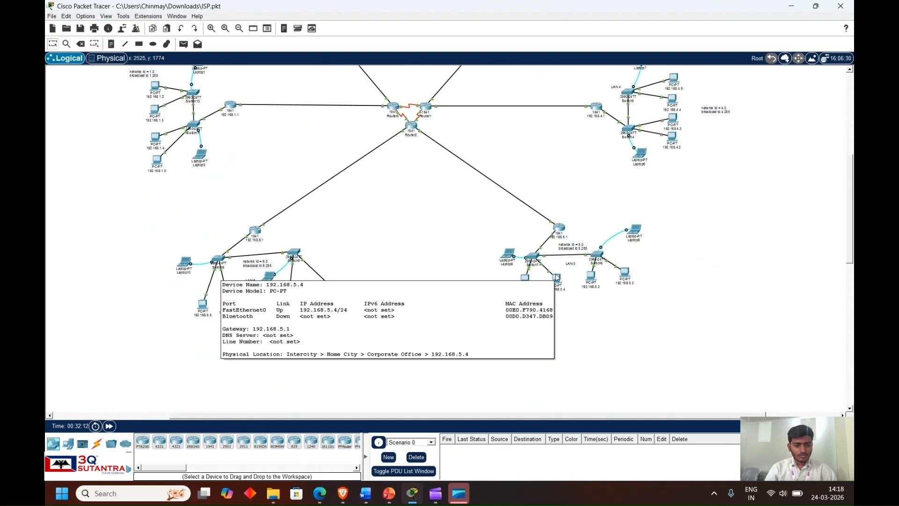
pyautogui.scroll(2, 557, 278)
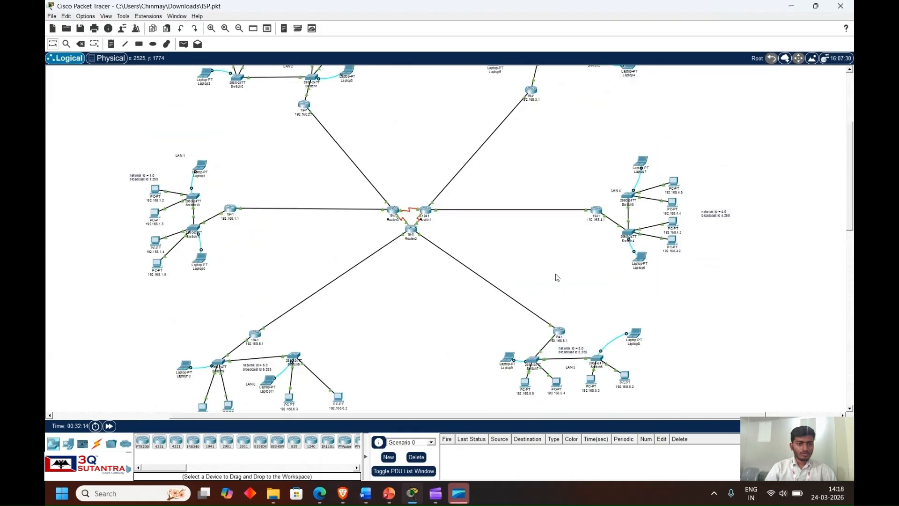
pyautogui.scroll(1, 556, 278)
# - Open the Command Prompt on LAN 2 PC 192.168.2.3 and ping 192.168.5.4
pyautogui.click(254, 99)
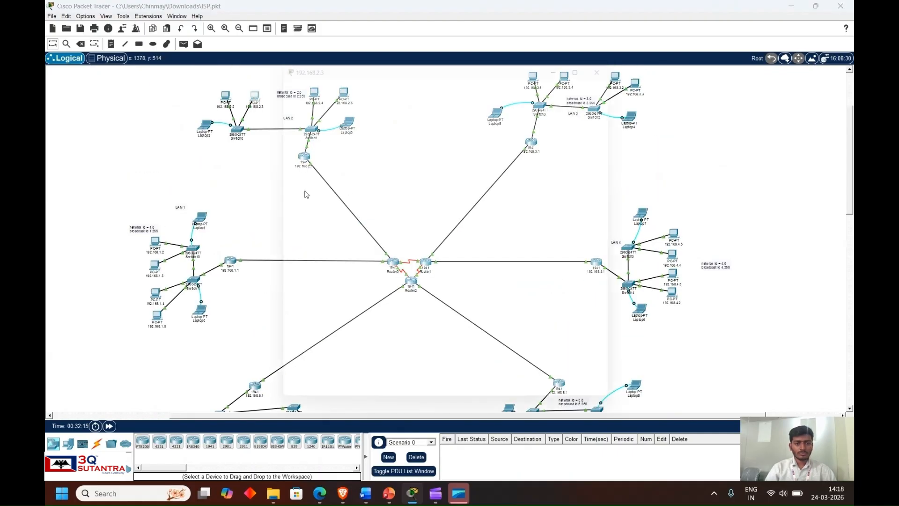
pyautogui.click(342, 71)
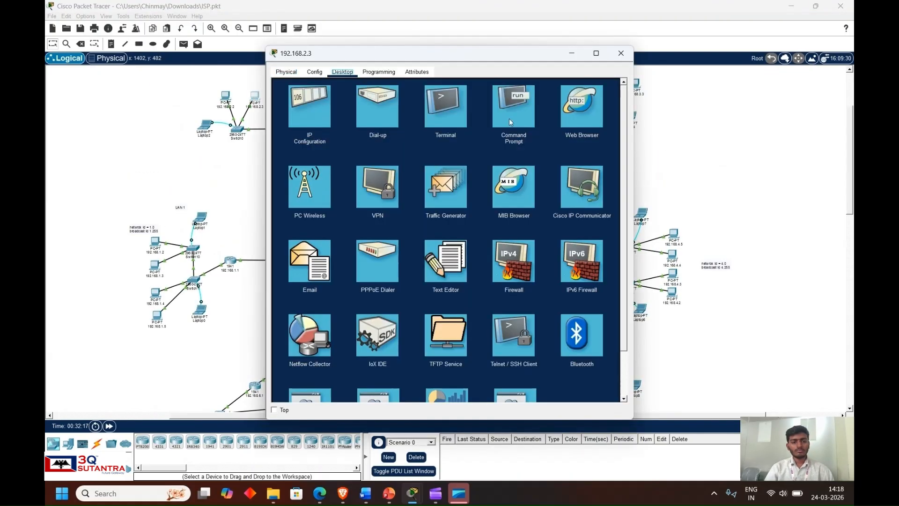
pyautogui.click(509, 112)
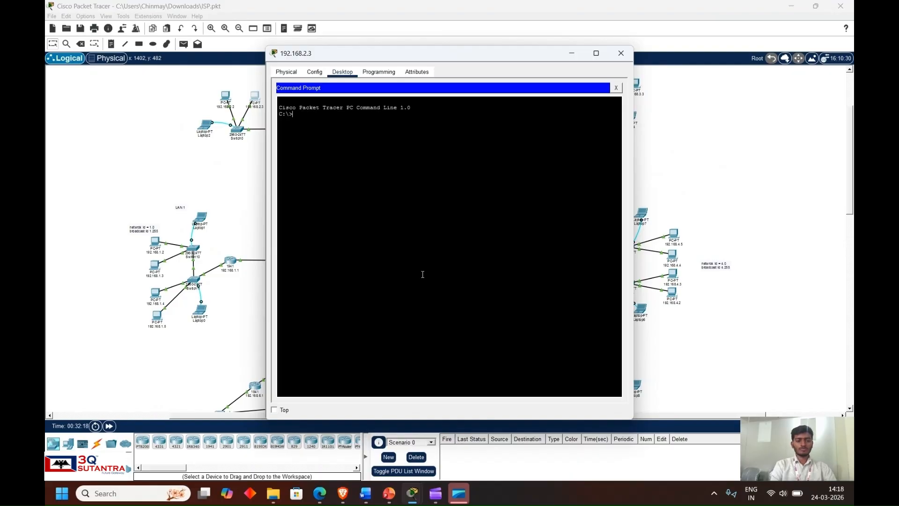
pyautogui.write('ping 192.1')
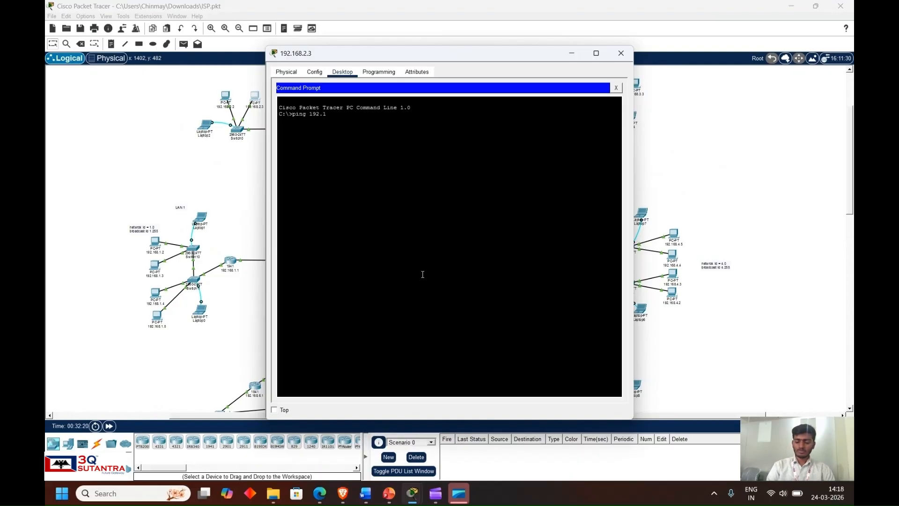
pyautogui.write('68.5.')
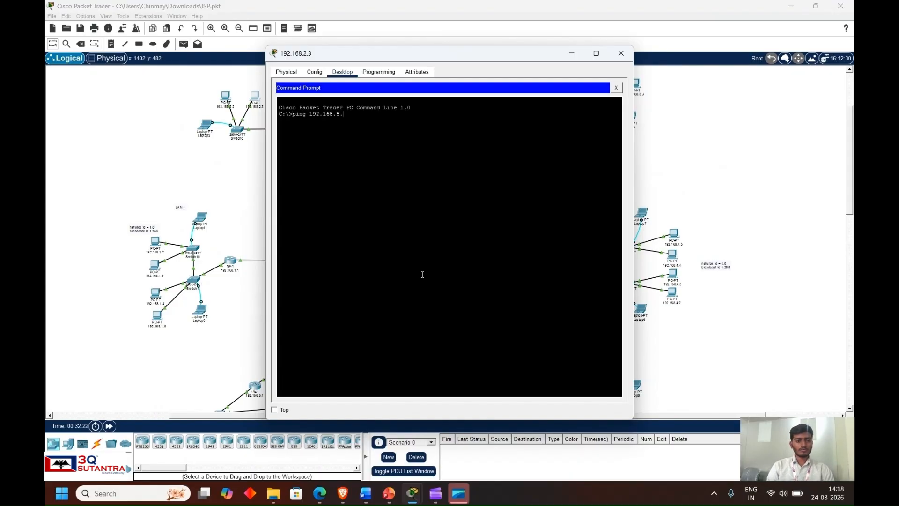
pyautogui.write('4')
pyautogui.press('Return')
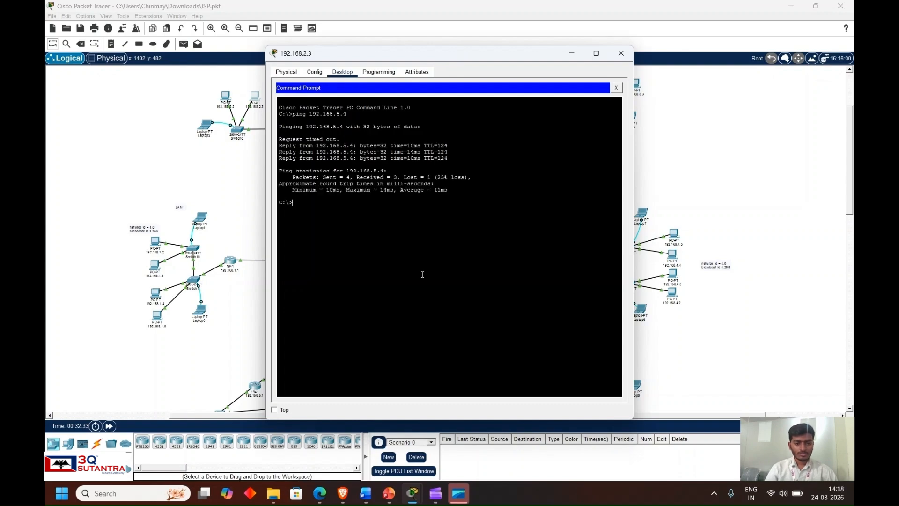
# - Highlight the complete ping output on PC 192.168.2.3 for review, clear the highlight and close the PC's window
pyautogui.moveTo(448, 191); pyautogui.dragTo(272, 100)
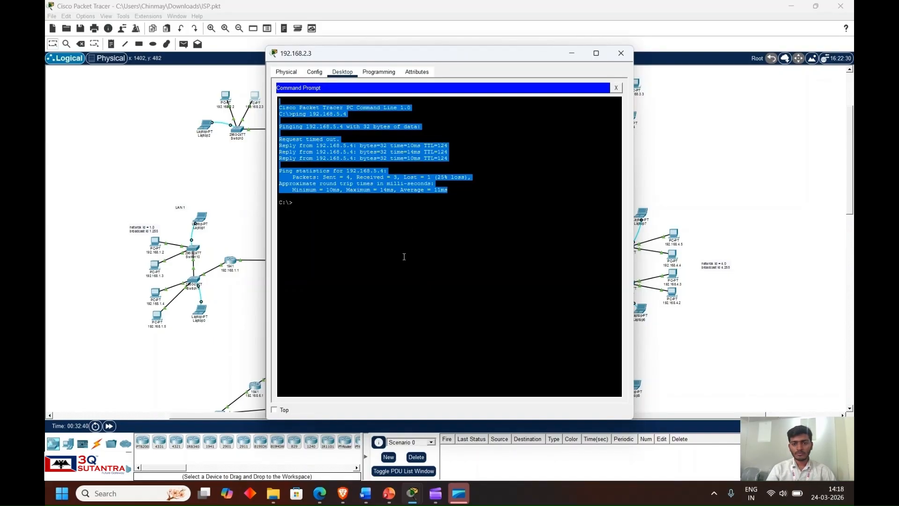
pyautogui.click(404, 256)
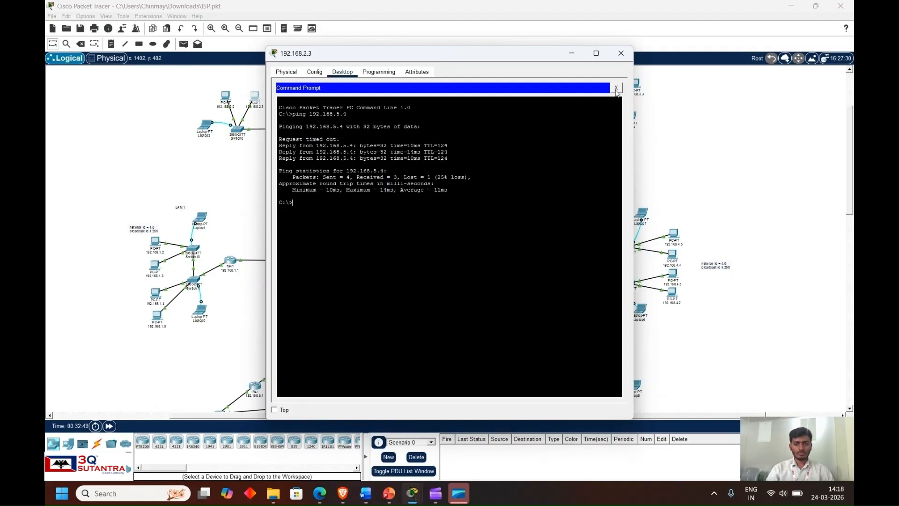
pyautogui.click(620, 54)
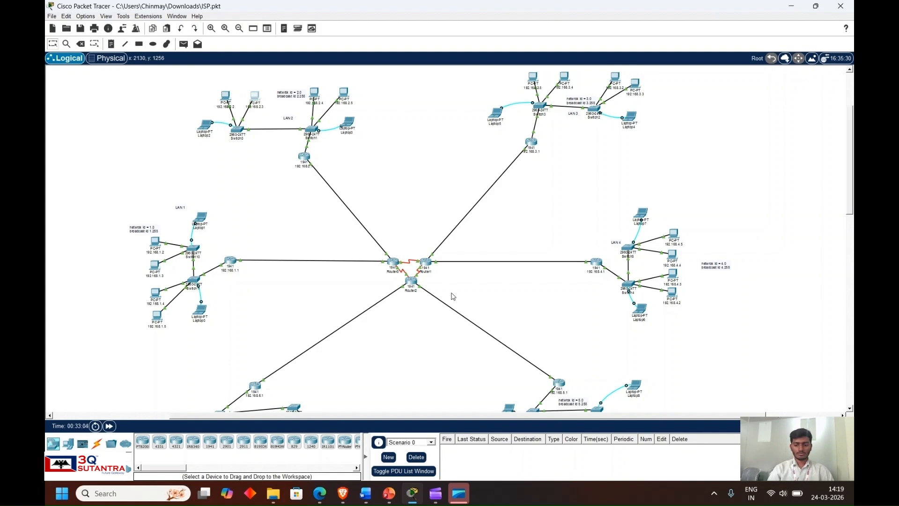
# - Switch to the project plan document in Word and highlight its Project Plan Sheet title and Network Establishment heading
pyautogui.scroll(-2, 453, 296)
pyautogui.scroll(1, 453, 296)
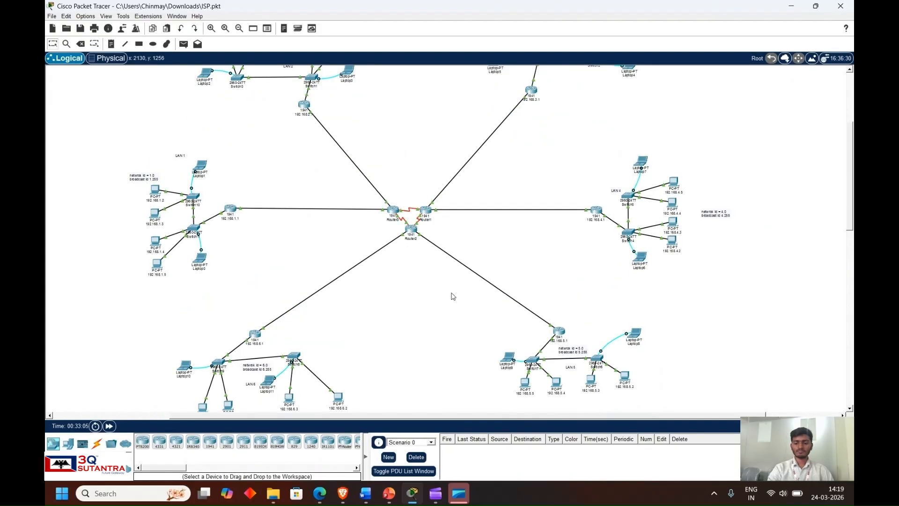
pyautogui.hotkey('alt', 'Tab')
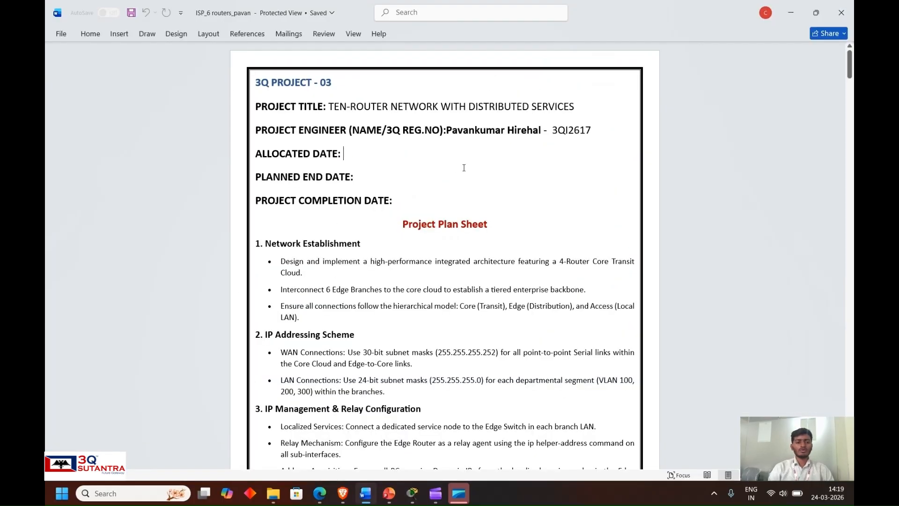
pyautogui.click(542, 171)
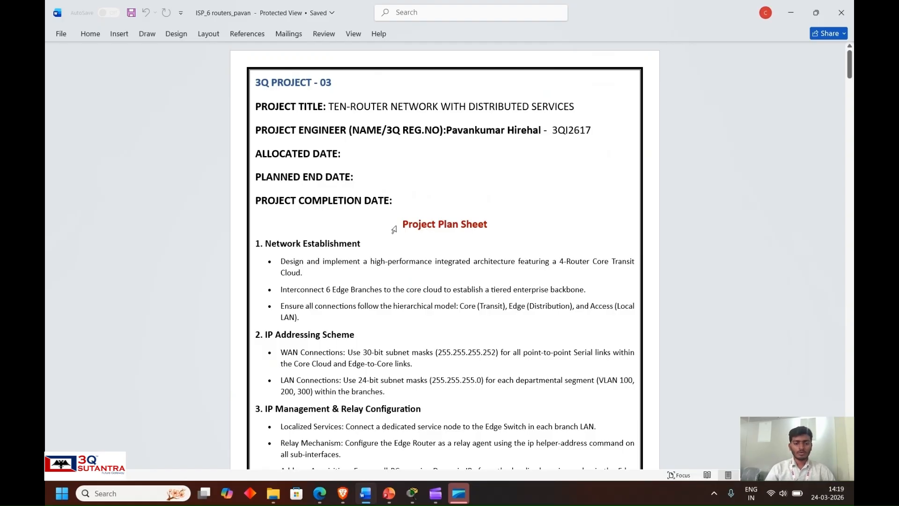
pyautogui.moveTo(401, 224); pyautogui.dragTo(476, 226)
pyautogui.click(381, 281)
pyautogui.scroll(-1, 381, 281)
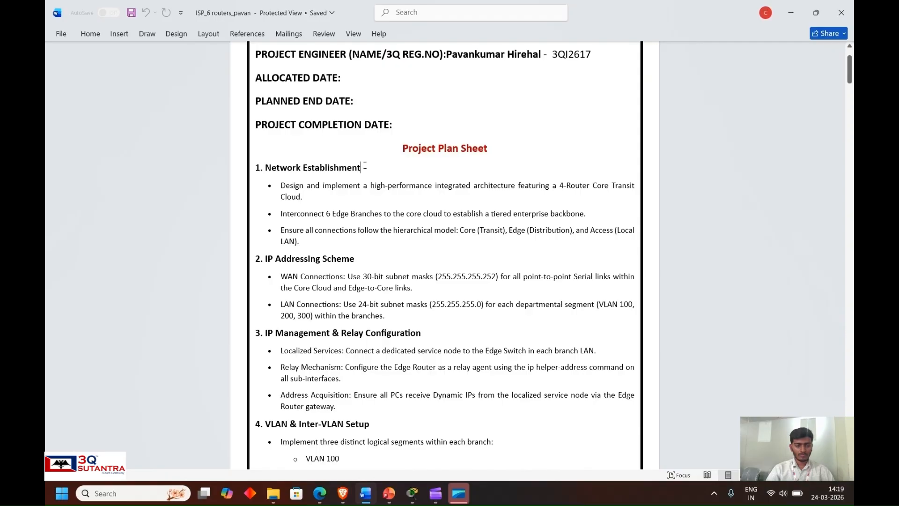
pyautogui.moveTo(363, 169); pyautogui.dragTo(272, 169)
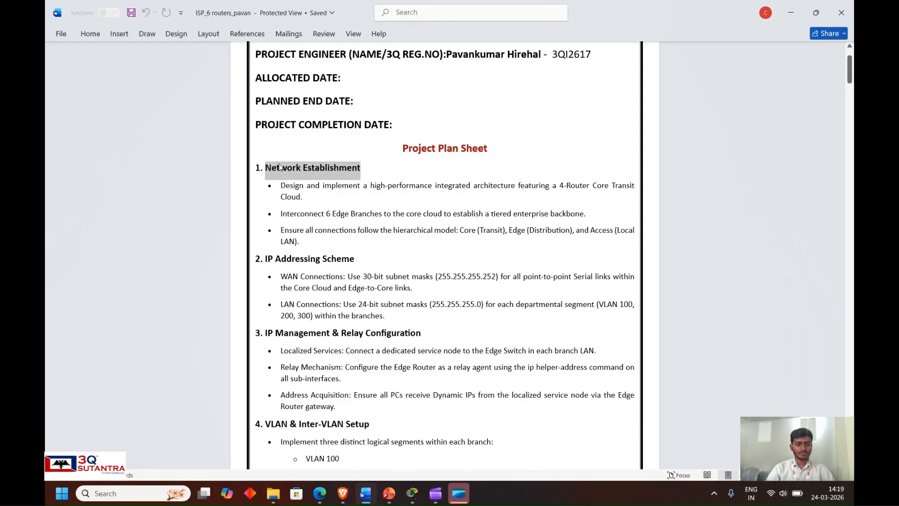
# - Go through the numbered plan sections to the Implementation Timeline and highlight its list of Phases 1 to 5
pyautogui.scroll(-1, 324, 247)
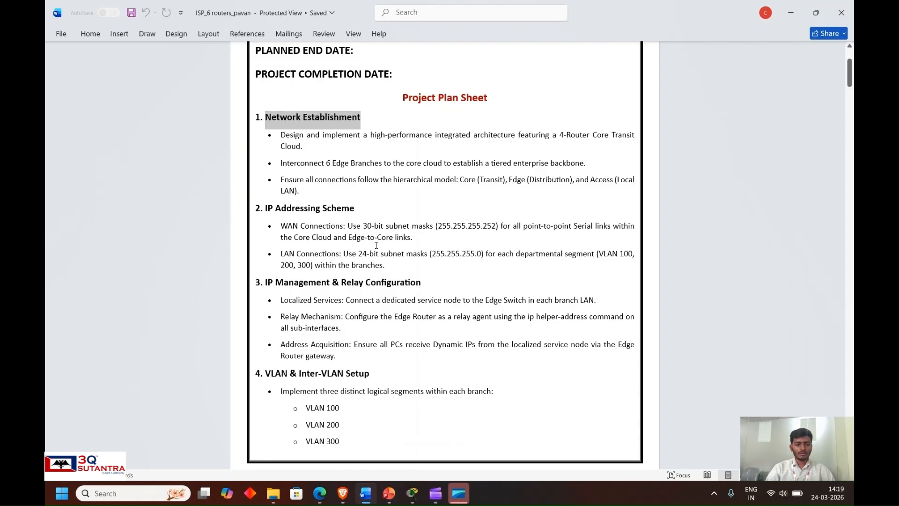
pyautogui.scroll(-2, 376, 246)
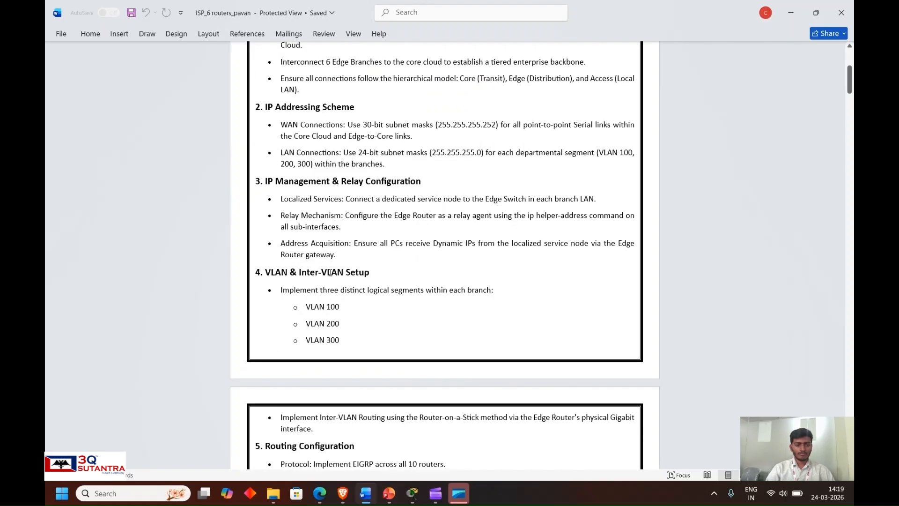
pyautogui.scroll(-2, 317, 296)
pyautogui.scroll(-7, 319, 278)
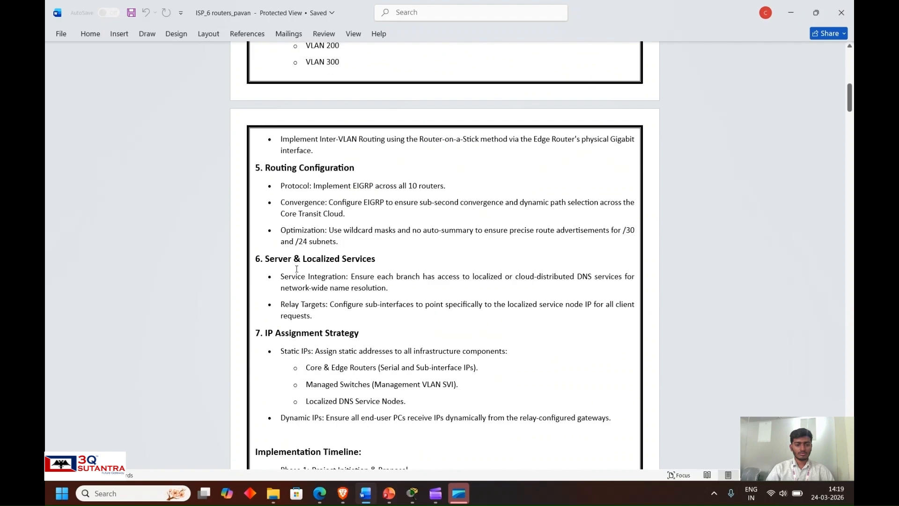
pyautogui.scroll(-3, 360, 289)
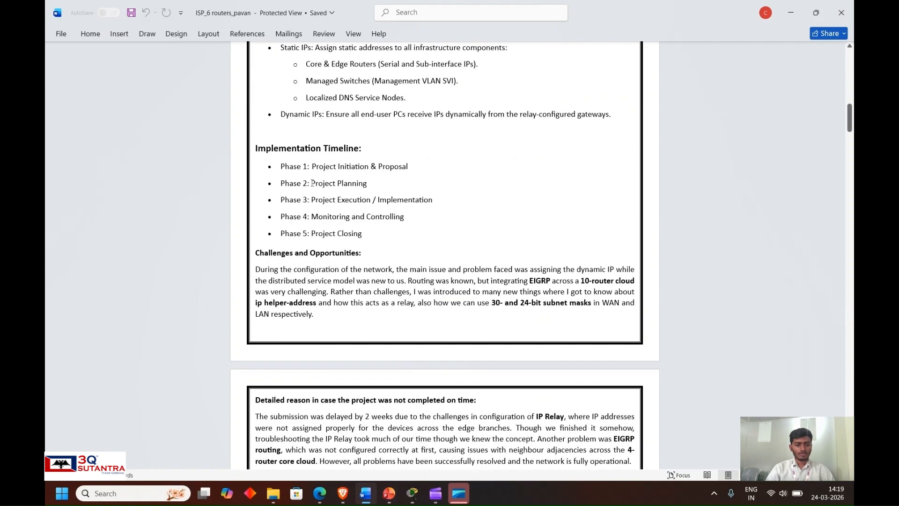
pyautogui.moveTo(383, 246); pyautogui.dragTo(280, 167)
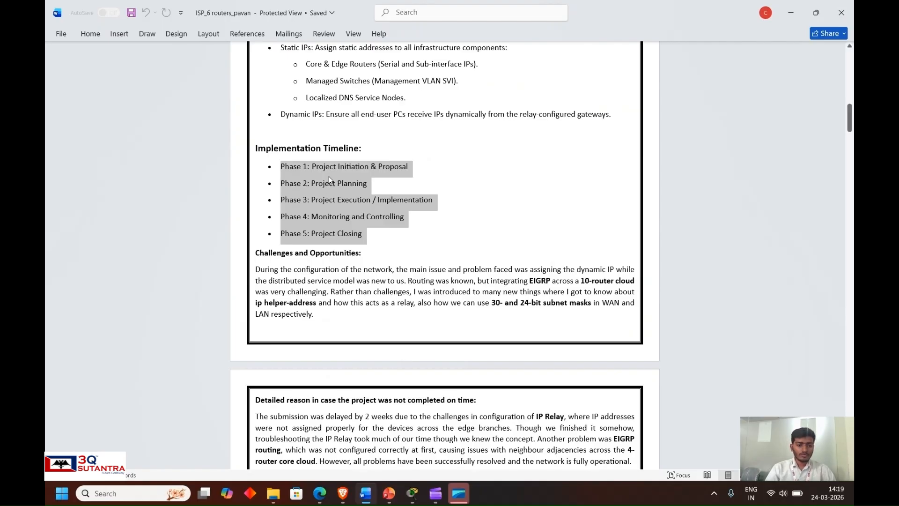
# - Highlight the PROJECT INITIATION & PROPOSAL phase heading for review, and clear the highlight
pyautogui.scroll(-5, 349, 252)
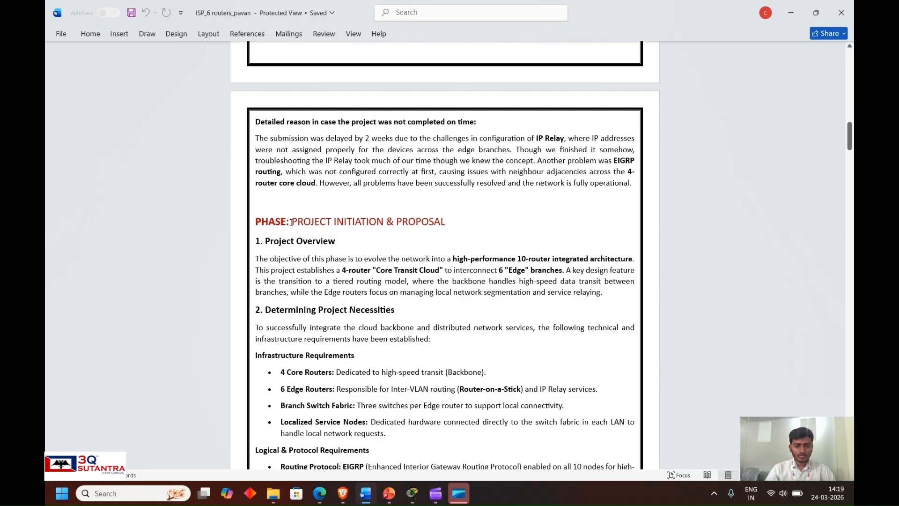
pyautogui.moveTo(291, 222); pyautogui.dragTo(444, 222)
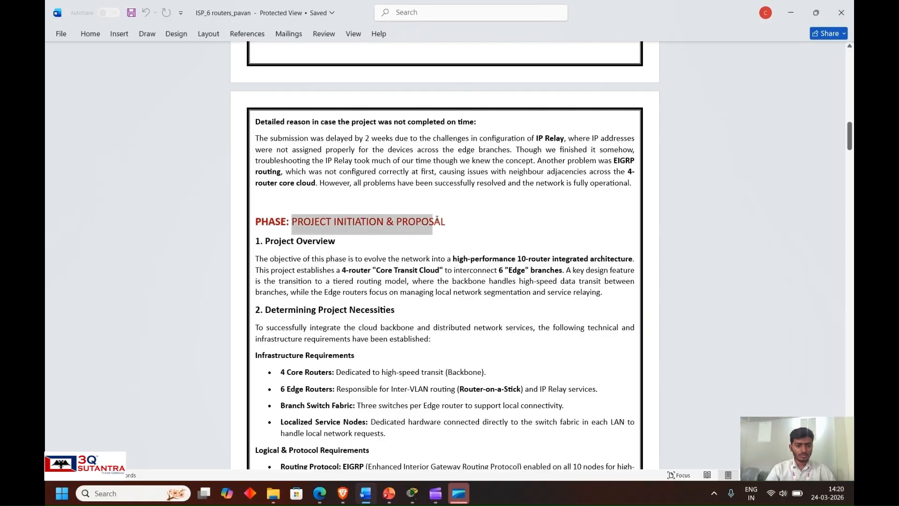
pyautogui.click(398, 302)
# - Highlight the Infrastructure Requirements heading and its 4 Core Routers and 6 Edge Routers entries in turn
pyautogui.scroll(-2, 399, 302)
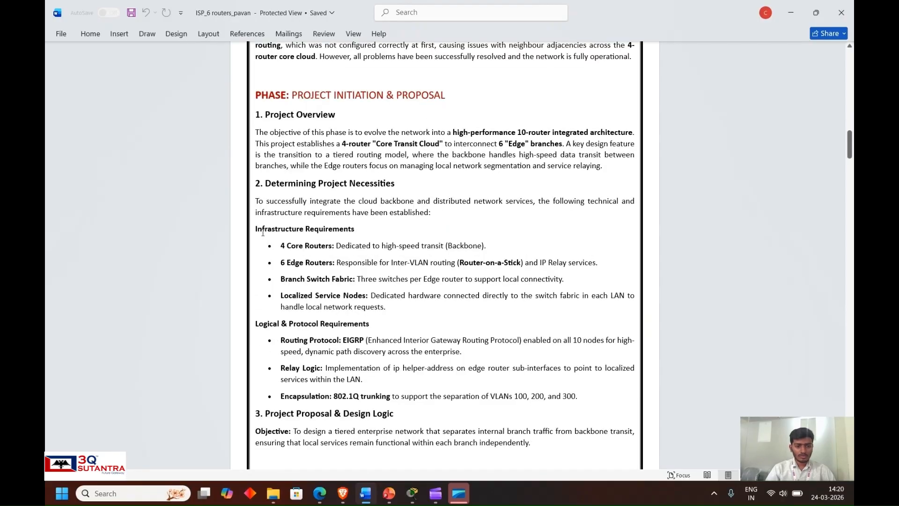
pyautogui.moveTo(256, 229); pyautogui.dragTo(341, 227)
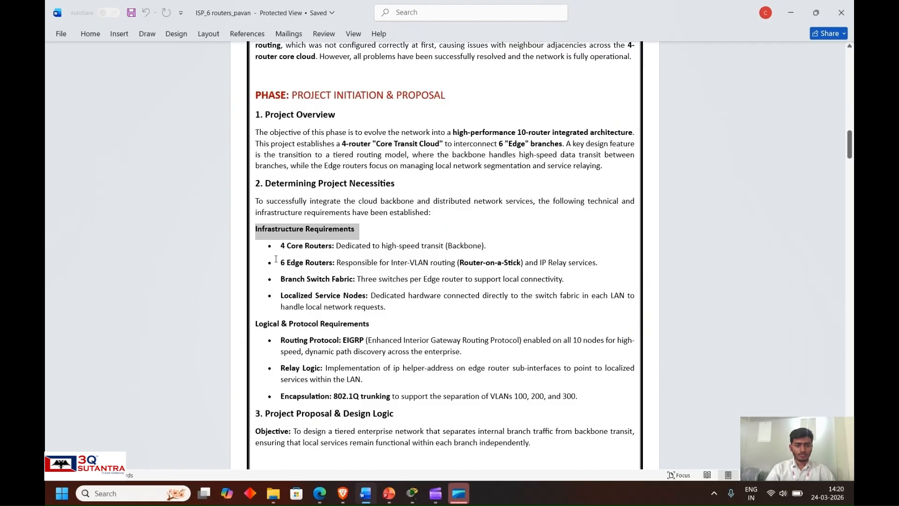
pyautogui.moveTo(276, 246); pyautogui.dragTo(331, 249)
pyautogui.click(321, 280)
pyautogui.moveTo(279, 263); pyautogui.dragTo(332, 275)
# - Highlight the PROJECT PLANNING phase heading, clear the highlight, and review the phase's tasks and deliverables down to the LAN1 topology diagram
pyautogui.scroll(-6, 277, 279)
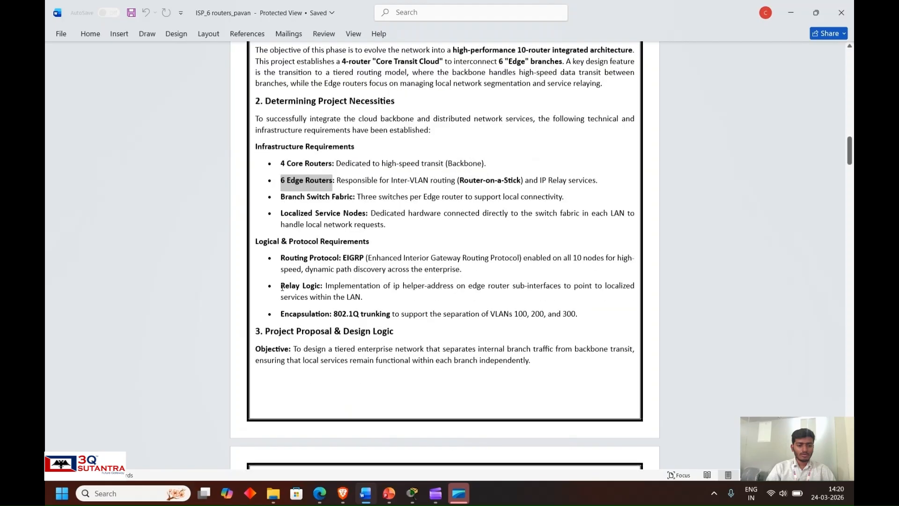
pyautogui.scroll(-2, 316, 296)
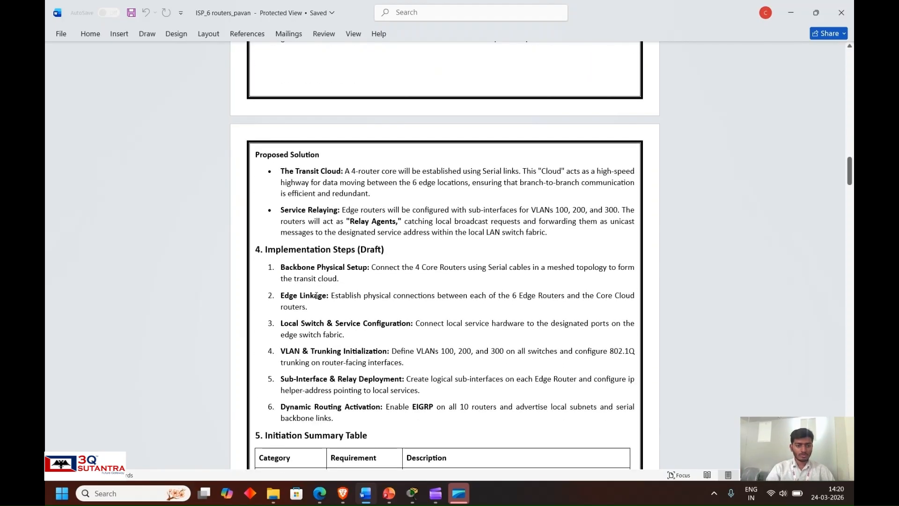
pyautogui.scroll(-2, 316, 296)
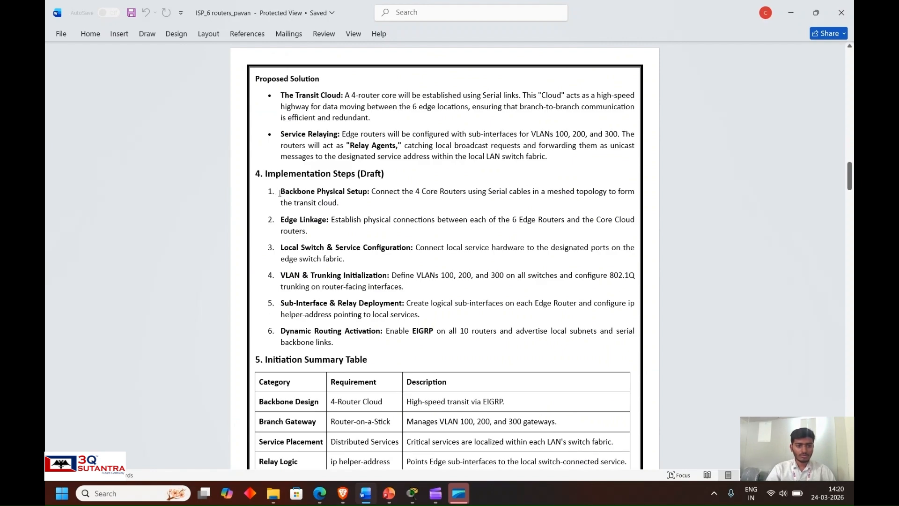
pyautogui.scroll(-3, 290, 189)
pyautogui.scroll(-3, 343, 291)
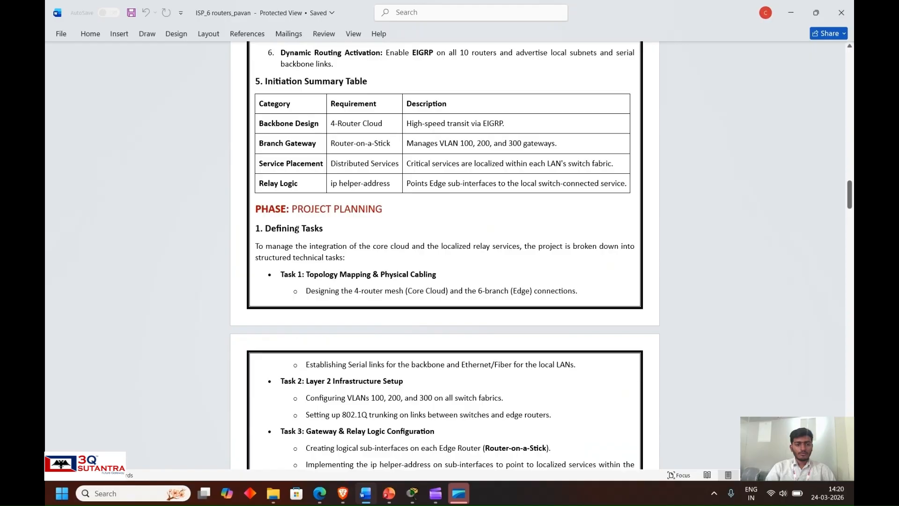
pyautogui.moveTo(290, 211); pyautogui.dragTo(382, 209)
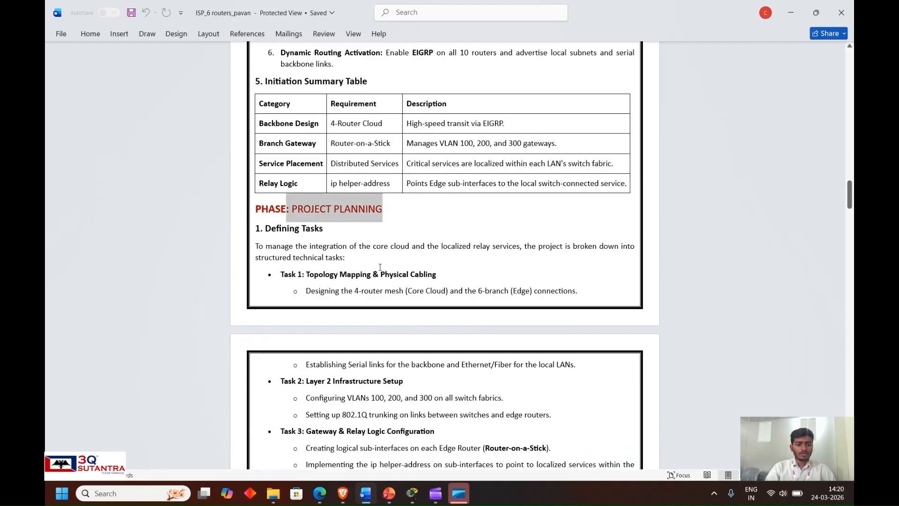
pyautogui.click(370, 259)
pyautogui.scroll(-3, 342, 283)
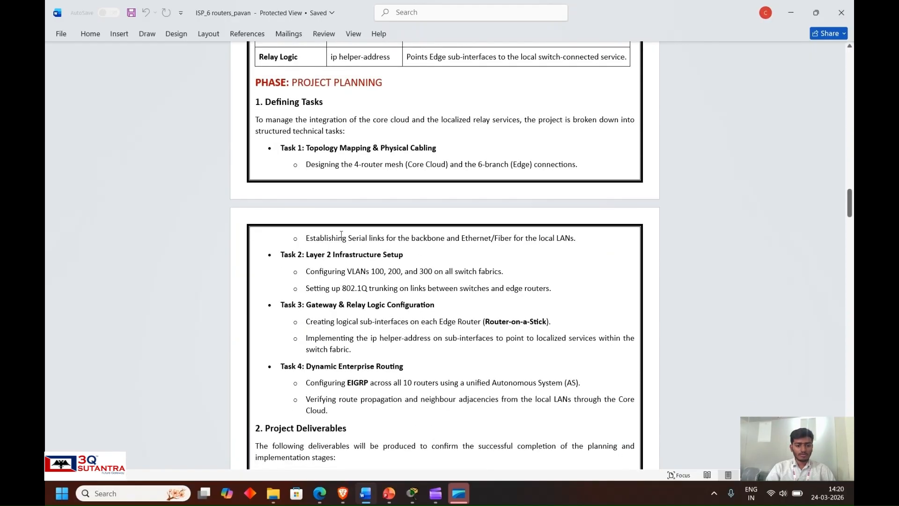
pyautogui.scroll(-7, 344, 350)
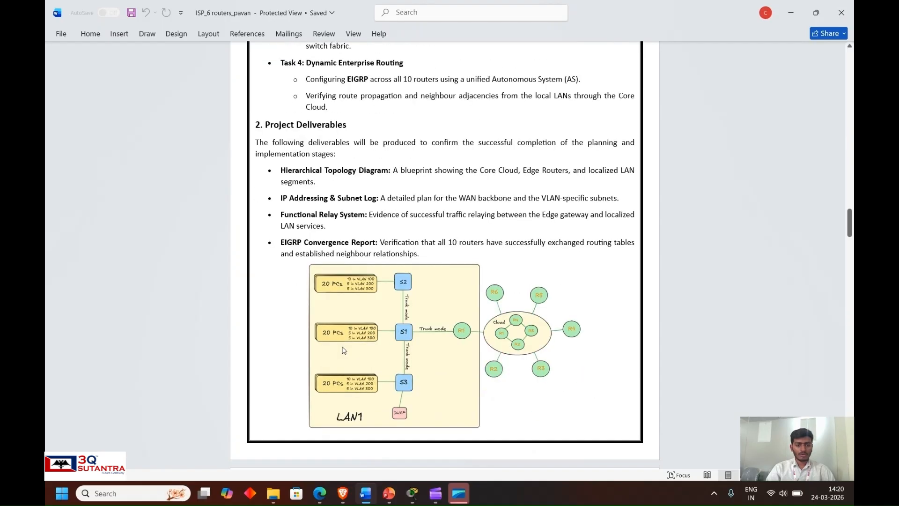